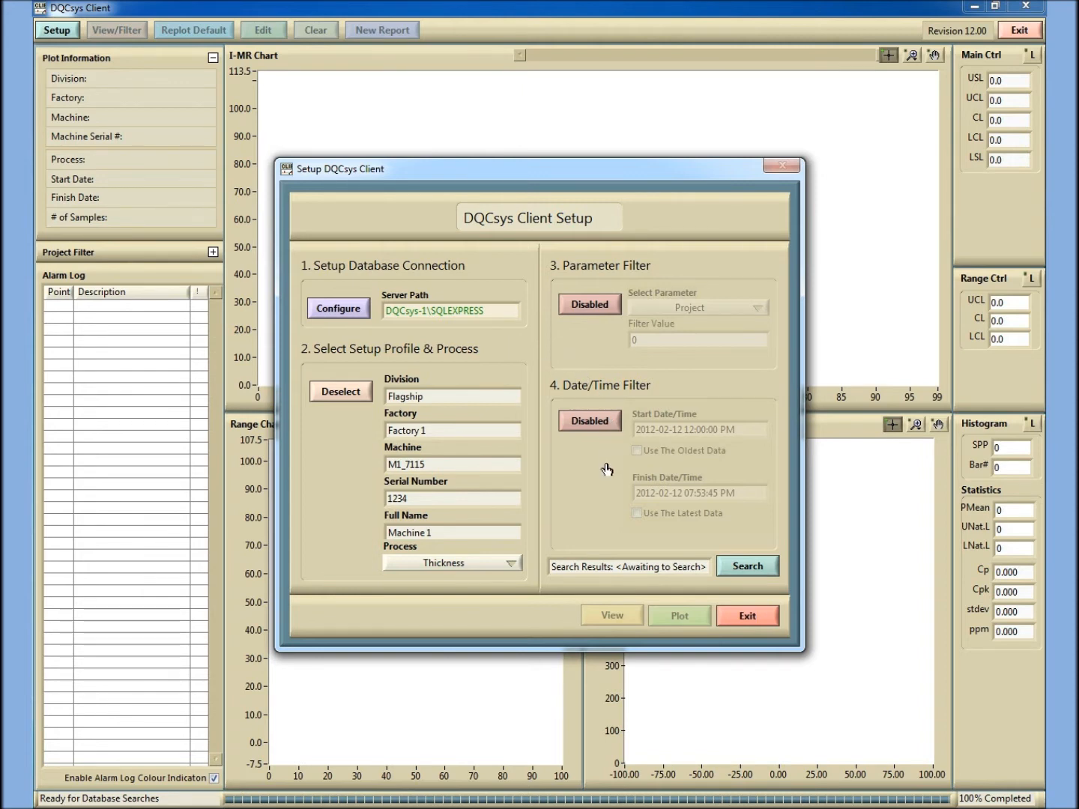
# Extract the Machine 1 Thickness records from the database with the date/time filter enabled and plot them
pyautogui.click(596, 428)
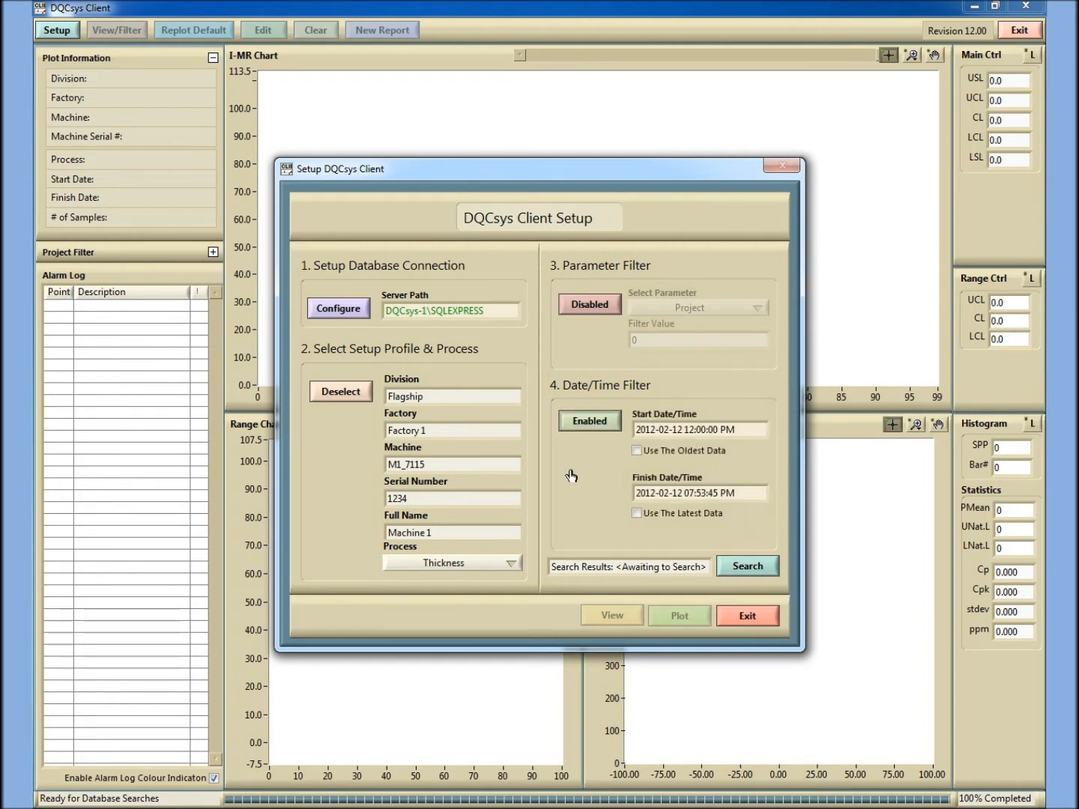
pyautogui.click(742, 567)
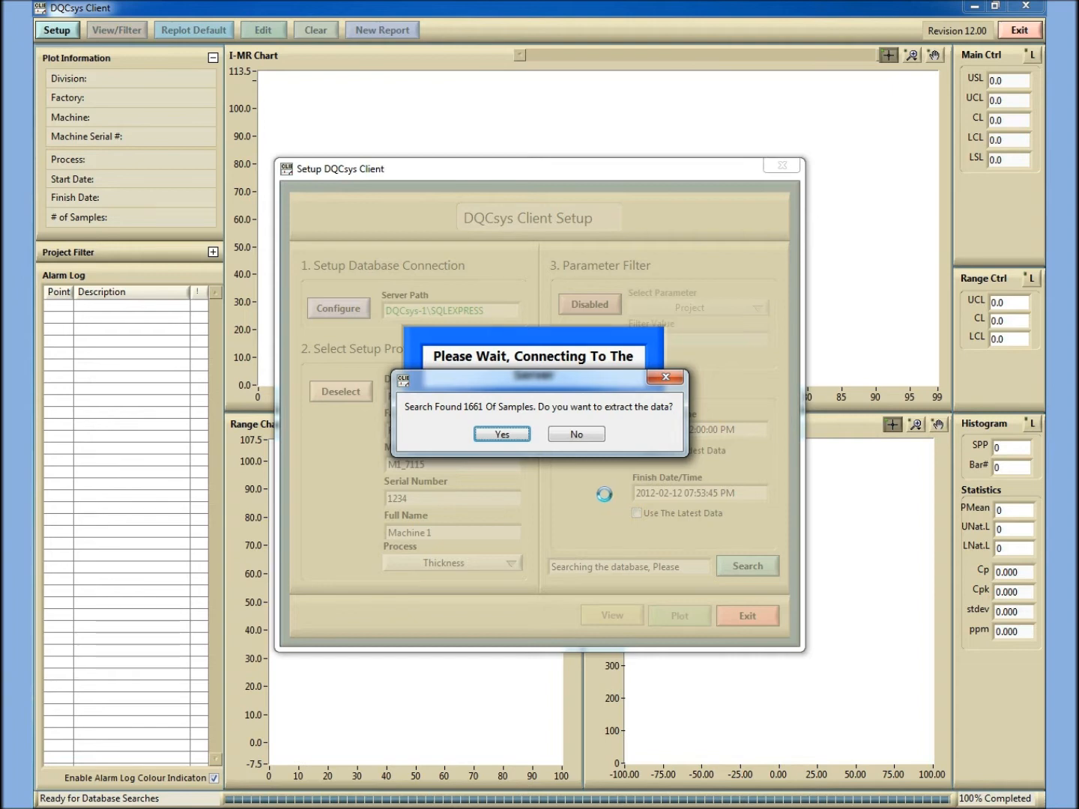
pyautogui.click(507, 435)
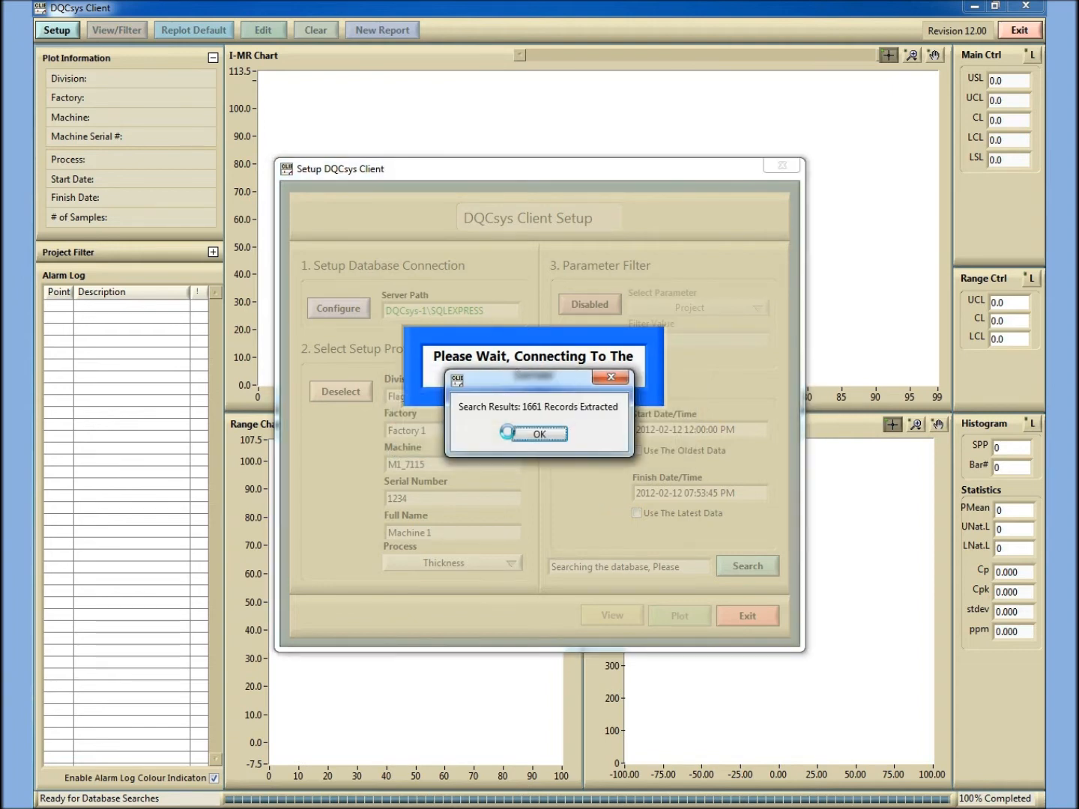
pyautogui.click(528, 434)
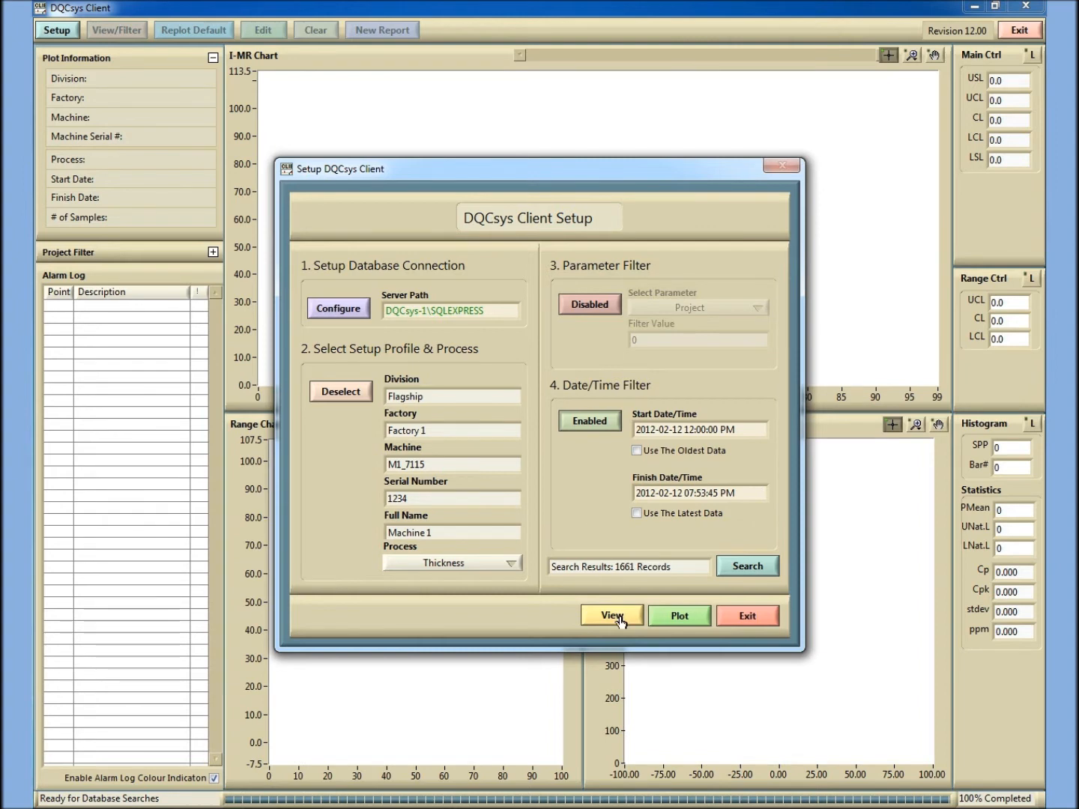
pyautogui.click(683, 617)
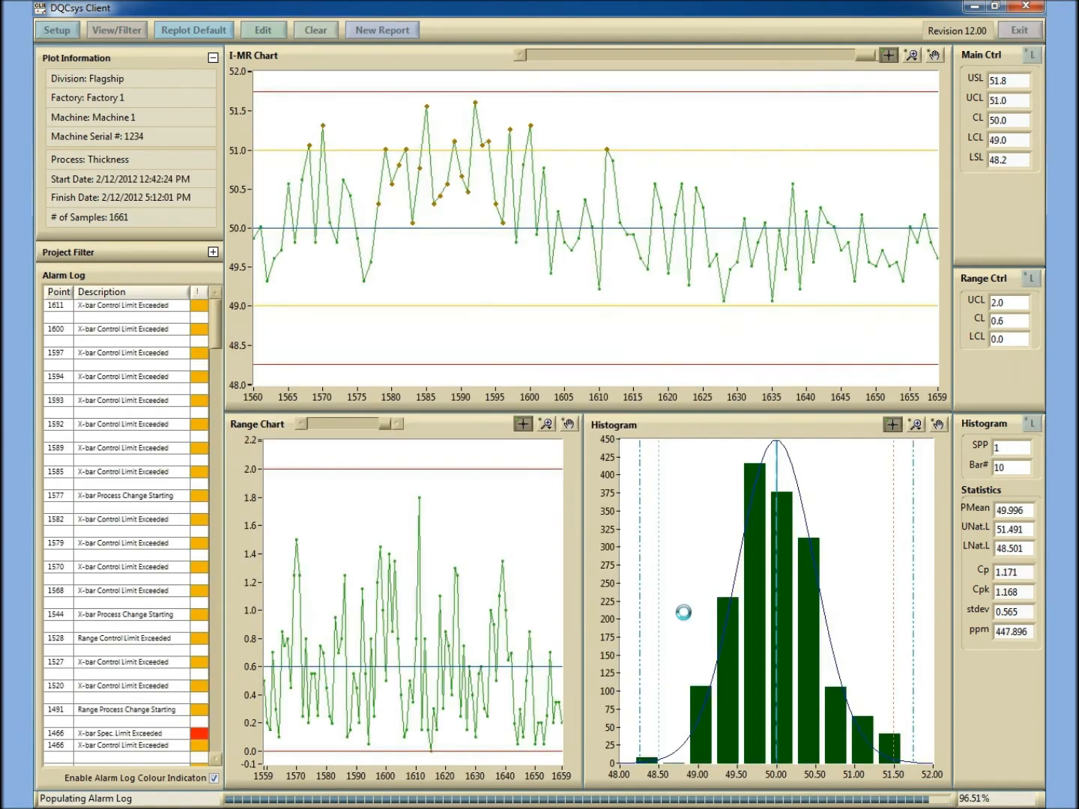
pyautogui.click(551, 433)
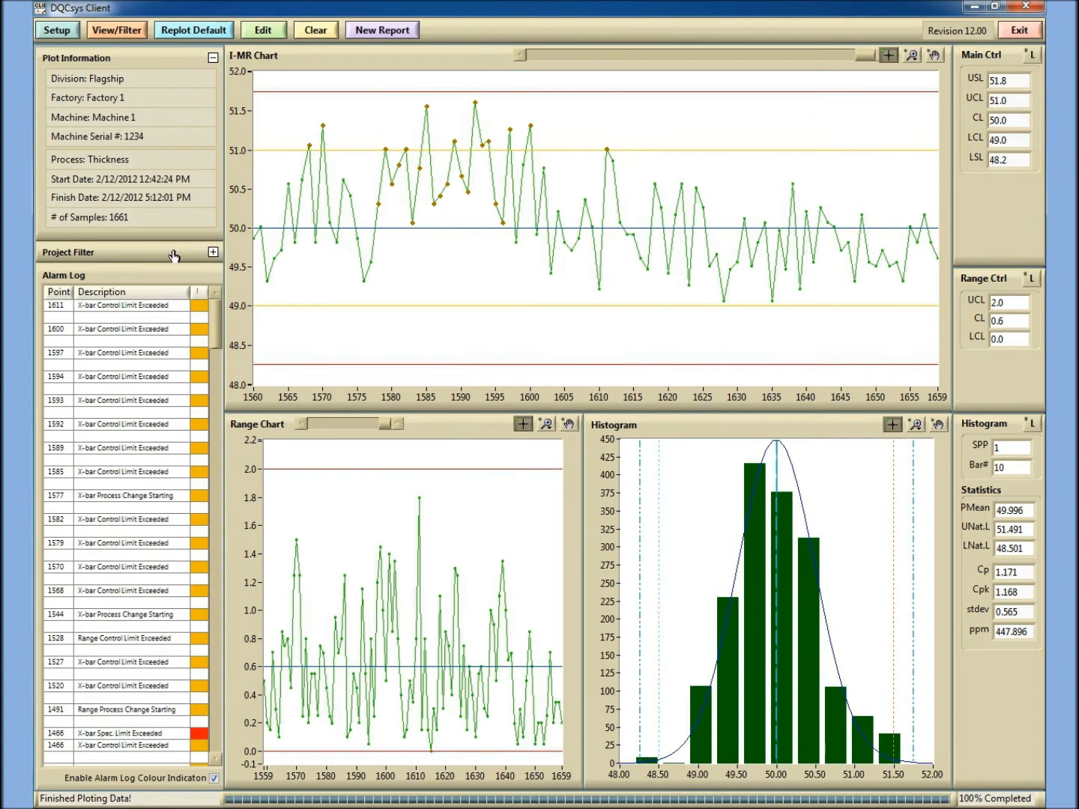
# Filter the plotted data by project Test 3 in the Project Filter
pyautogui.click(212, 254)
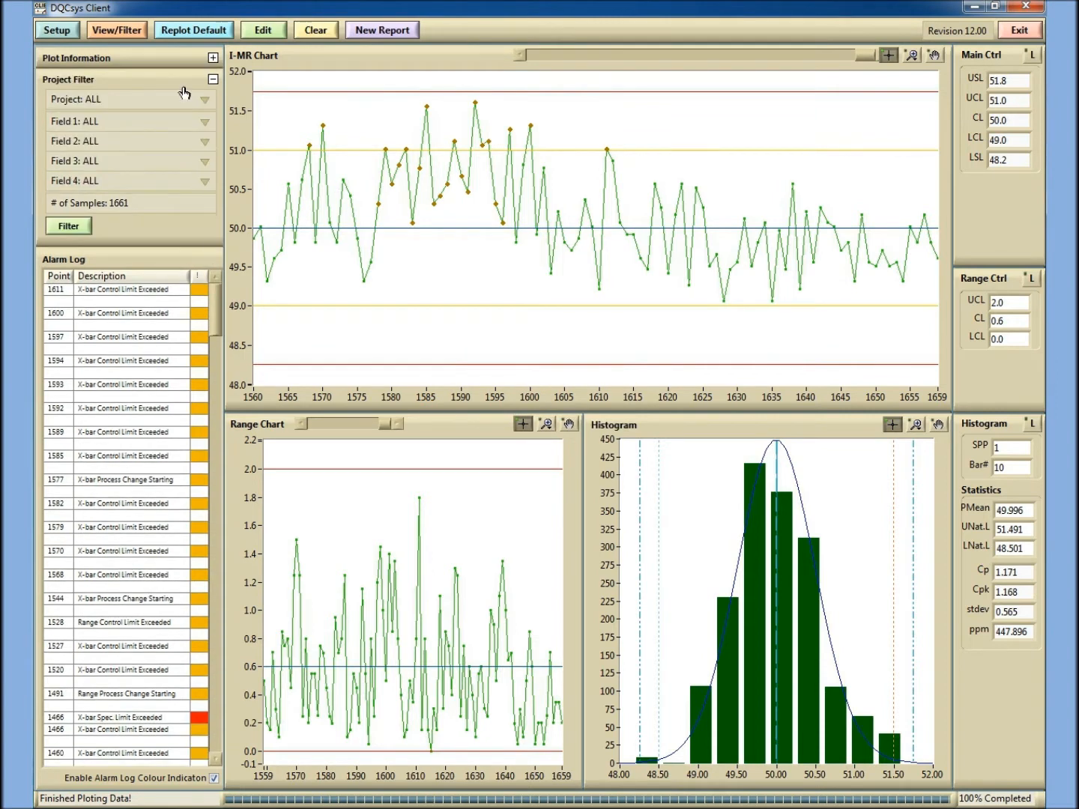
pyautogui.click(207, 104)
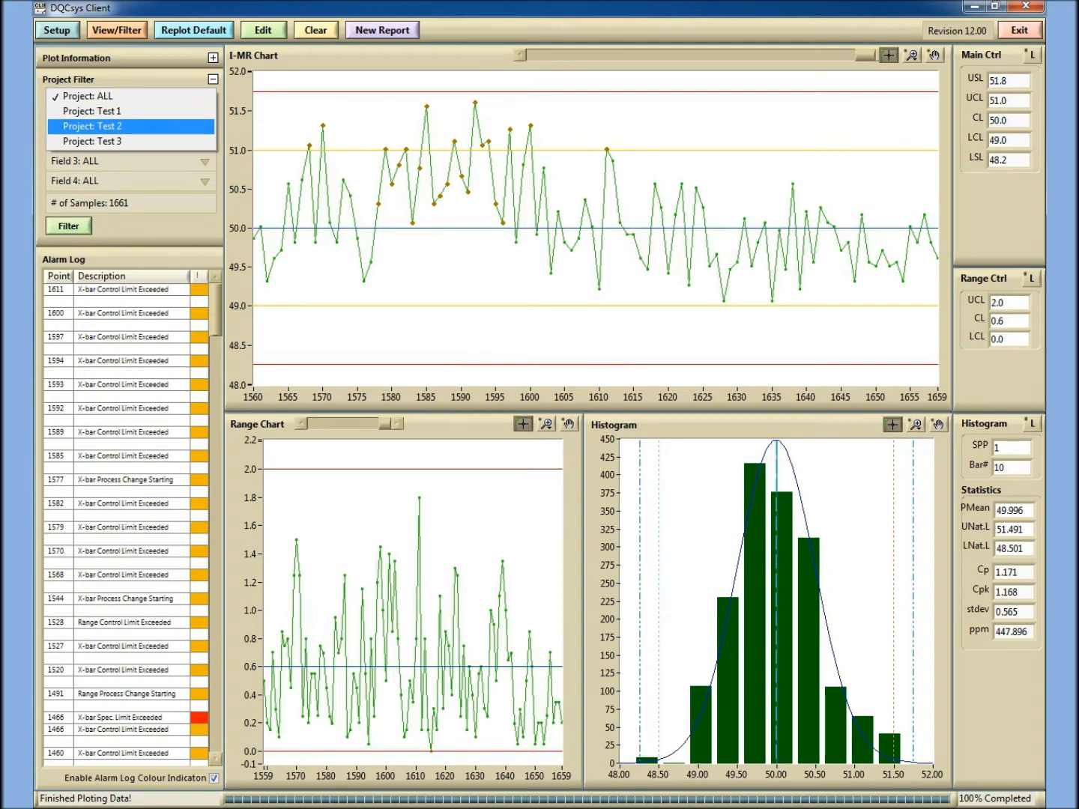
pyautogui.click(182, 144)
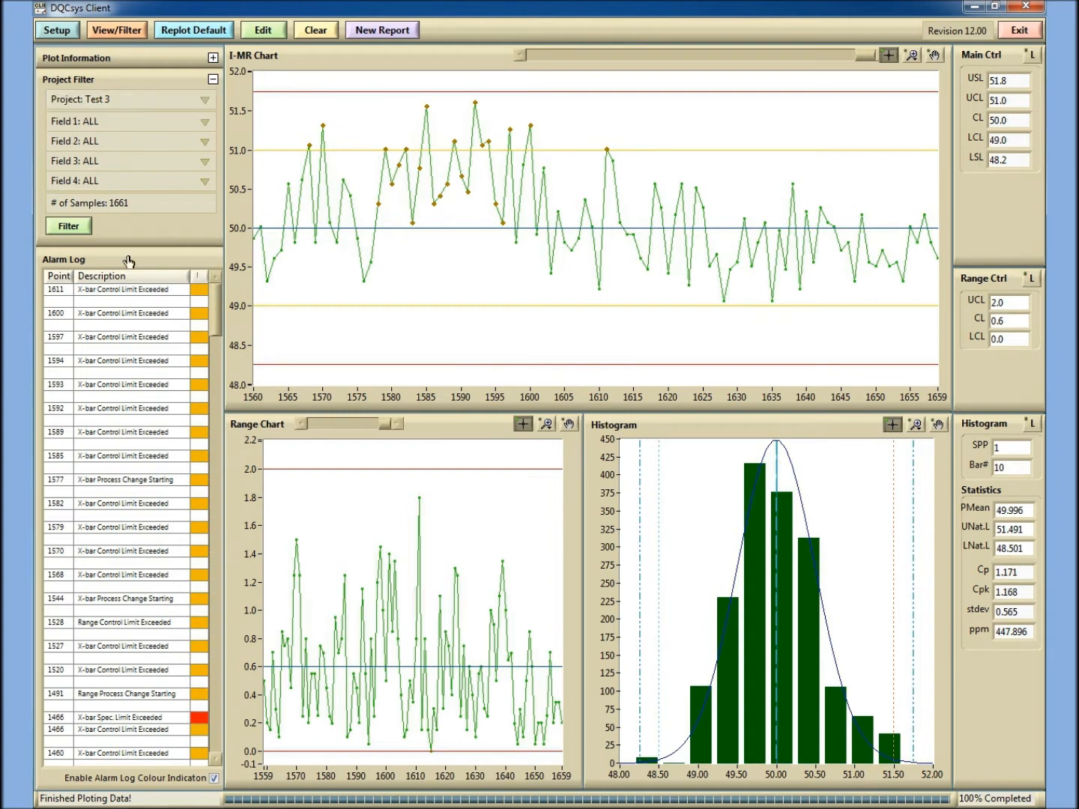
pyautogui.click(69, 227)
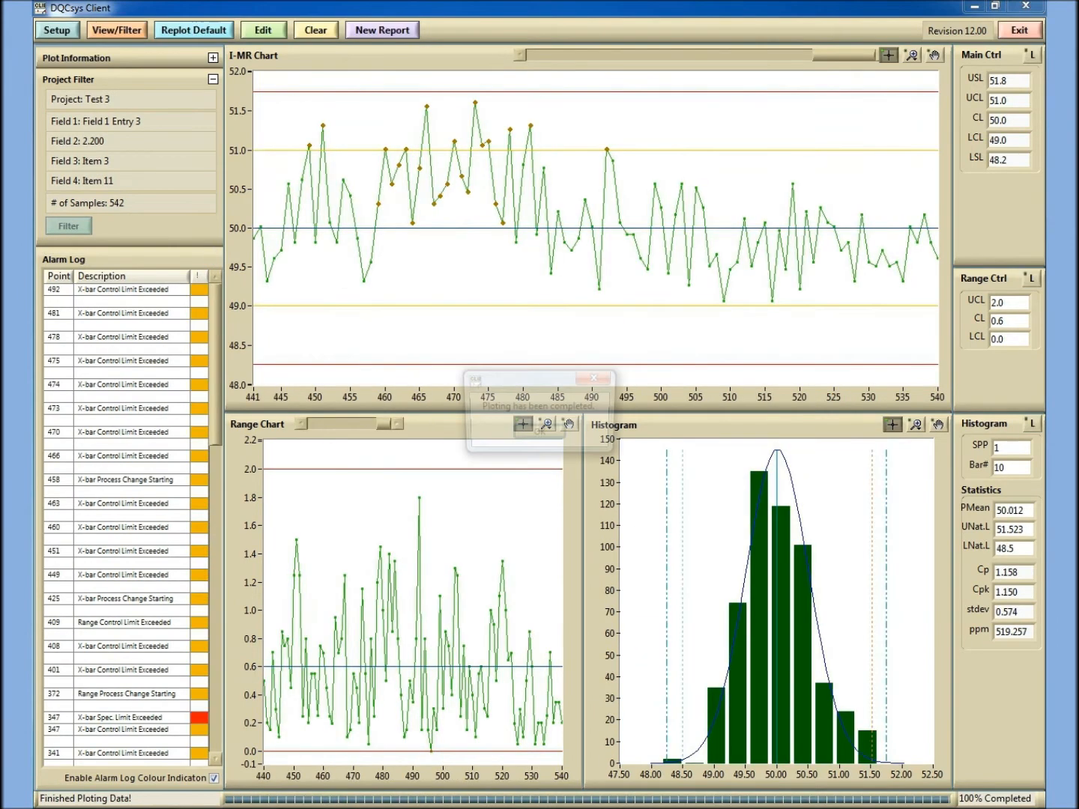
pyautogui.click(529, 435)
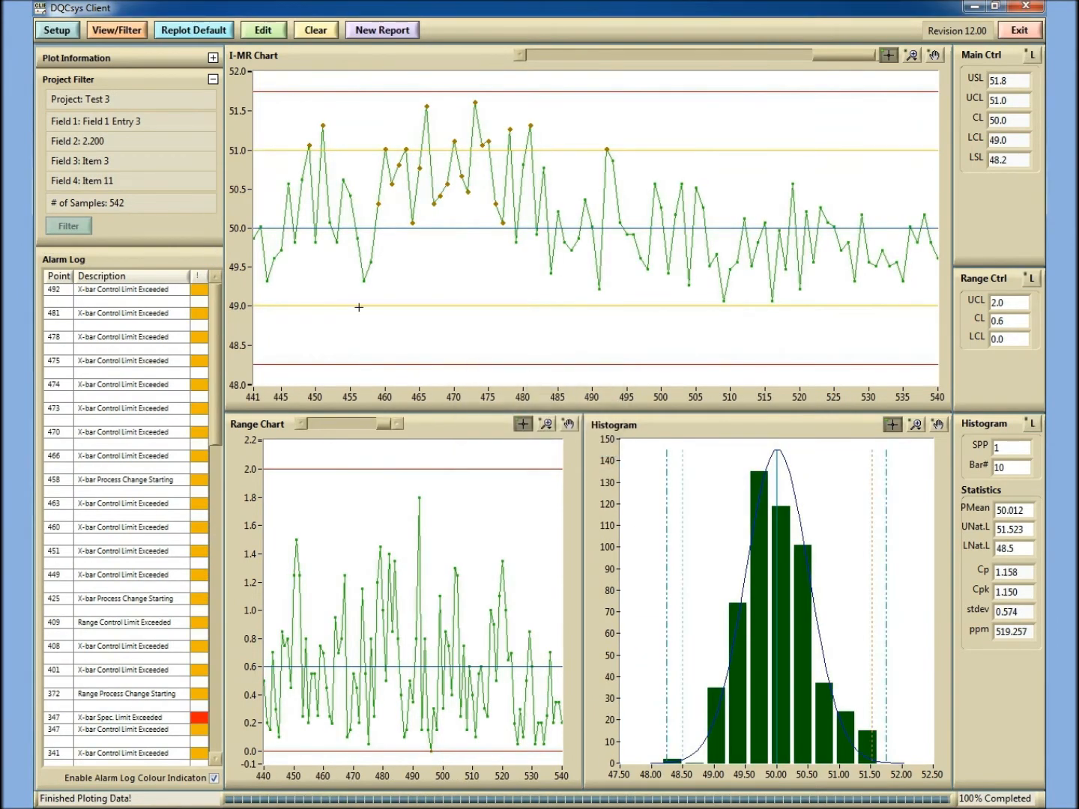
# Set the start of the I-MR chart's horizontal axis to 0
pyautogui.doubleClick(259, 397)
pyautogui.write('0')
pyautogui.press('Return')
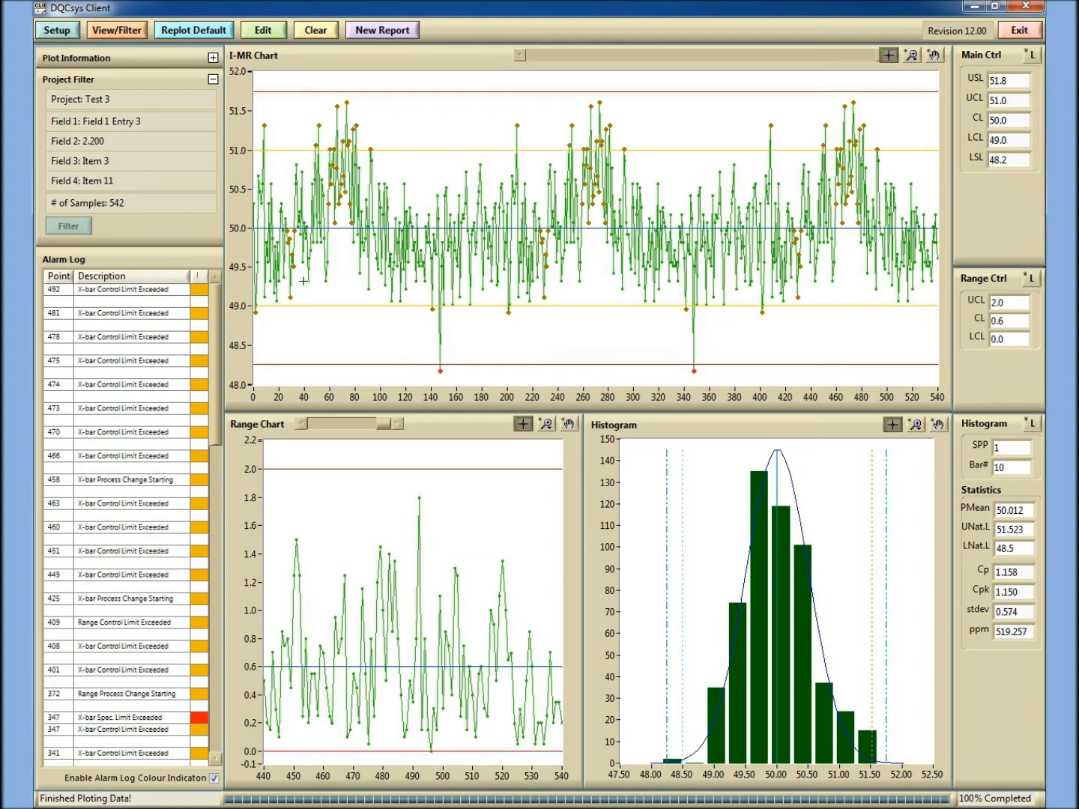
# Open the table of searched data for the filtered plot and look through its records and columns
pyautogui.click(121, 36)
pyautogui.moveTo(901, 306)
pyautogui.mouseDown()
pyautogui.moveTo(898, 611)
pyautogui.moveTo(920, 299)
pyautogui.mouseUp()
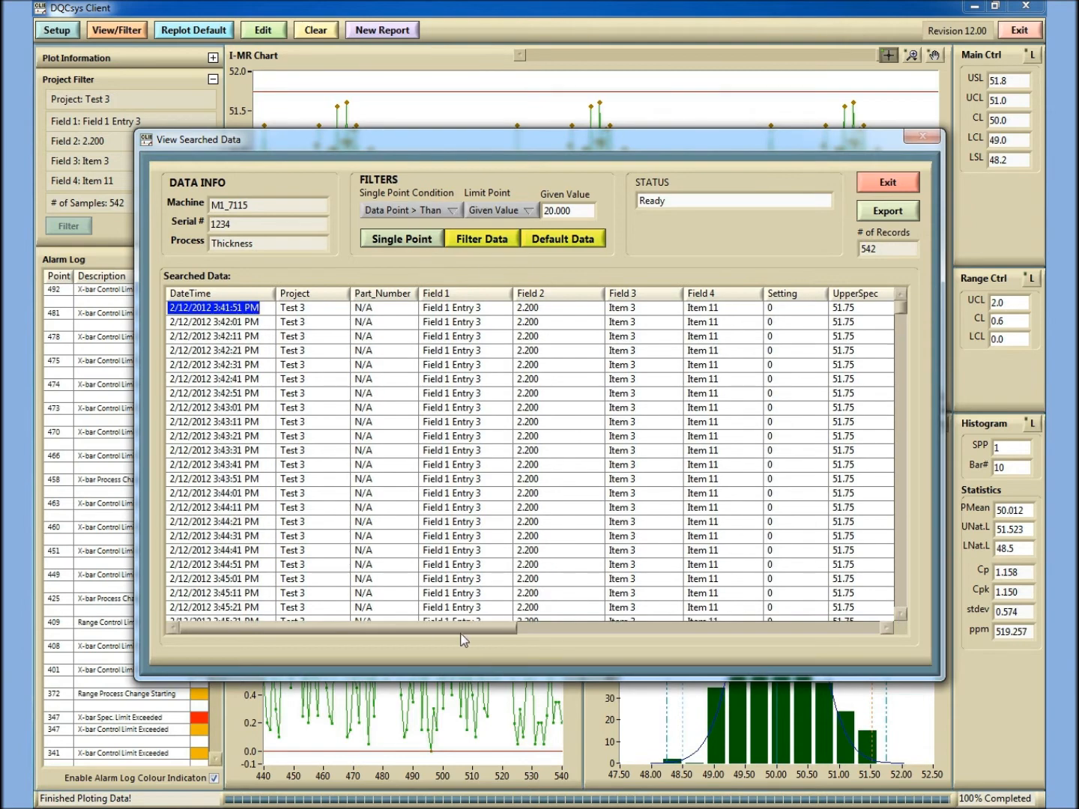
pyautogui.moveTo(438, 629); pyautogui.dragTo(378, 624)
pyautogui.moveTo(903, 309)
pyautogui.mouseDown()
pyautogui.moveTo(874, 611)
pyautogui.moveTo(907, 316)
pyautogui.mouseUp()
# Export the searched data to the Desktop as an Excel 97-2003 worksheet named Export 1
pyautogui.click(887, 213)
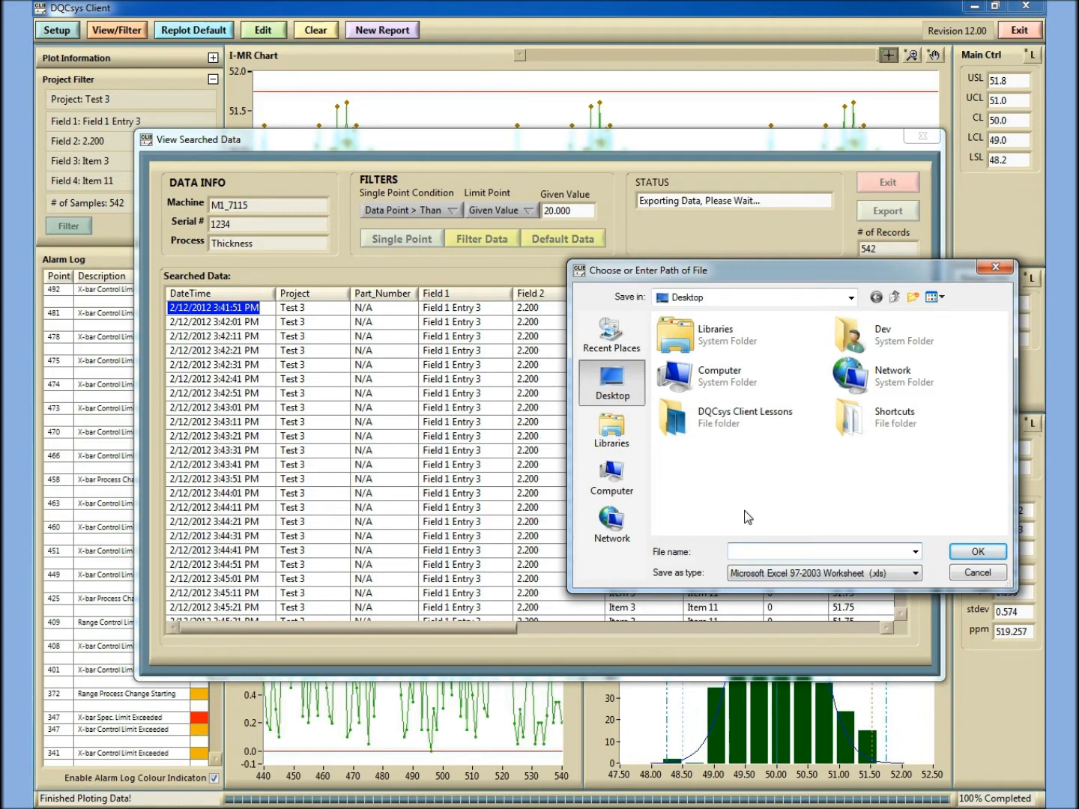
pyautogui.write('Export 1')
pyautogui.click(978, 552)
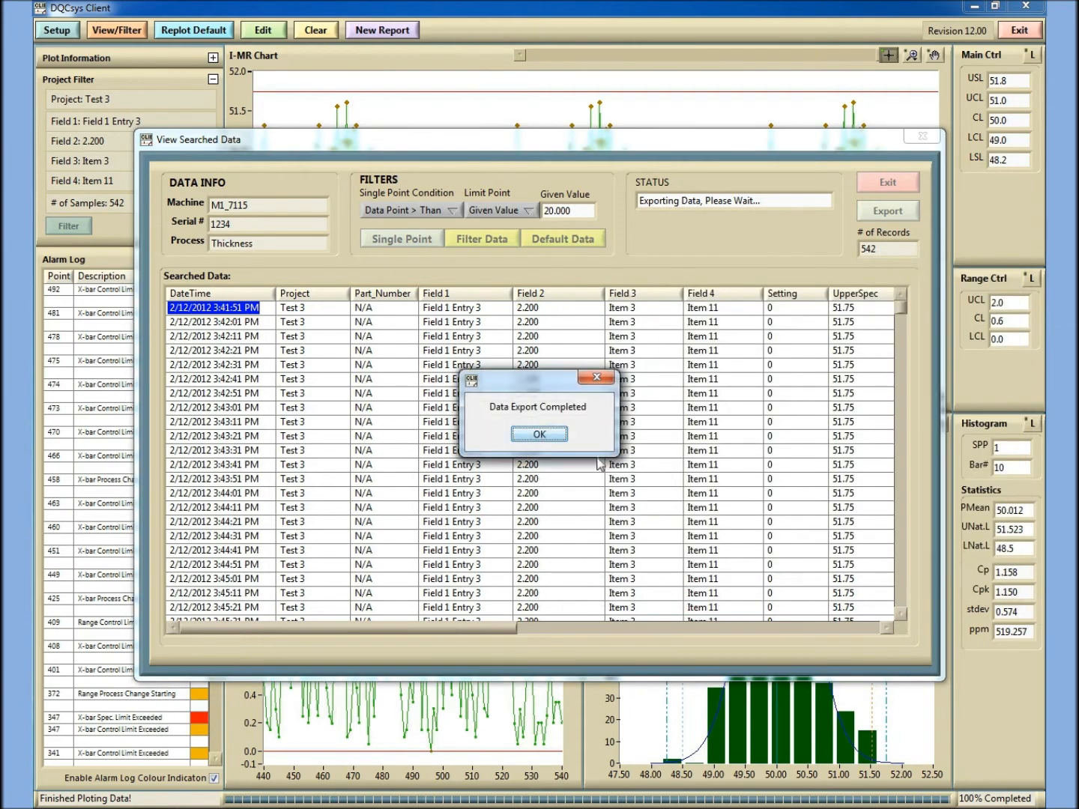
pyautogui.click(536, 435)
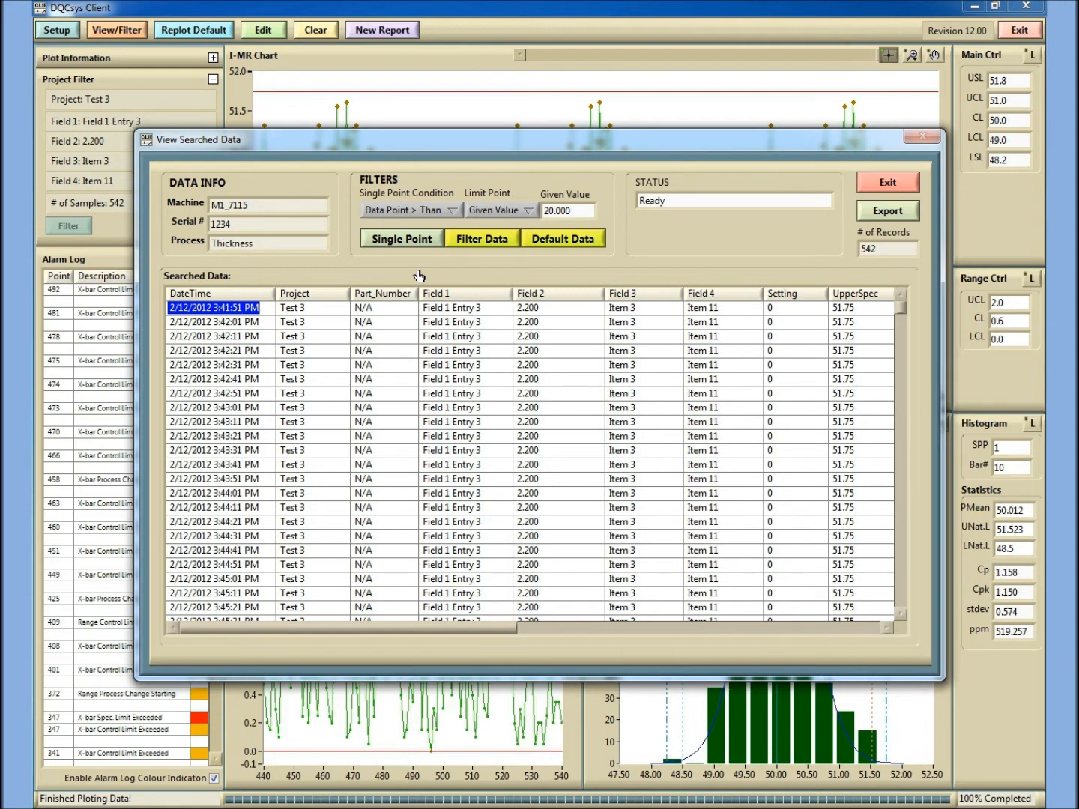
# Filter the records with the single point condition Data Point < Than LSL and check their Data column
pyautogui.click(451, 210)
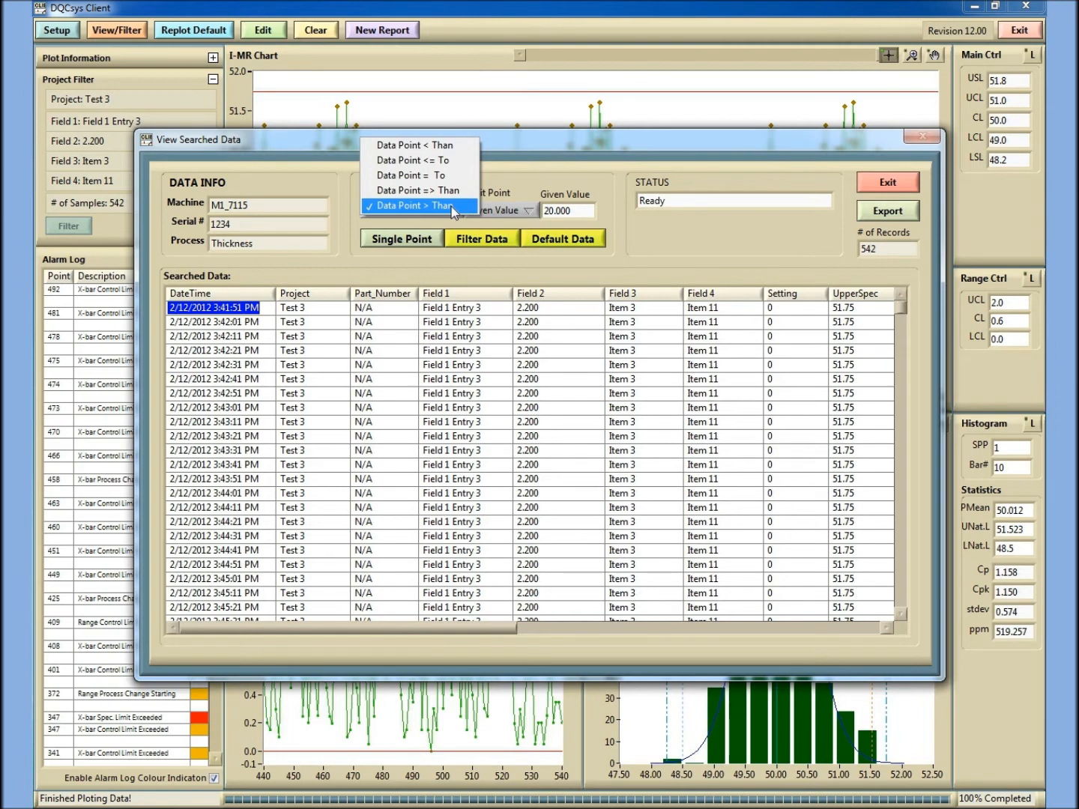
pyautogui.click(461, 152)
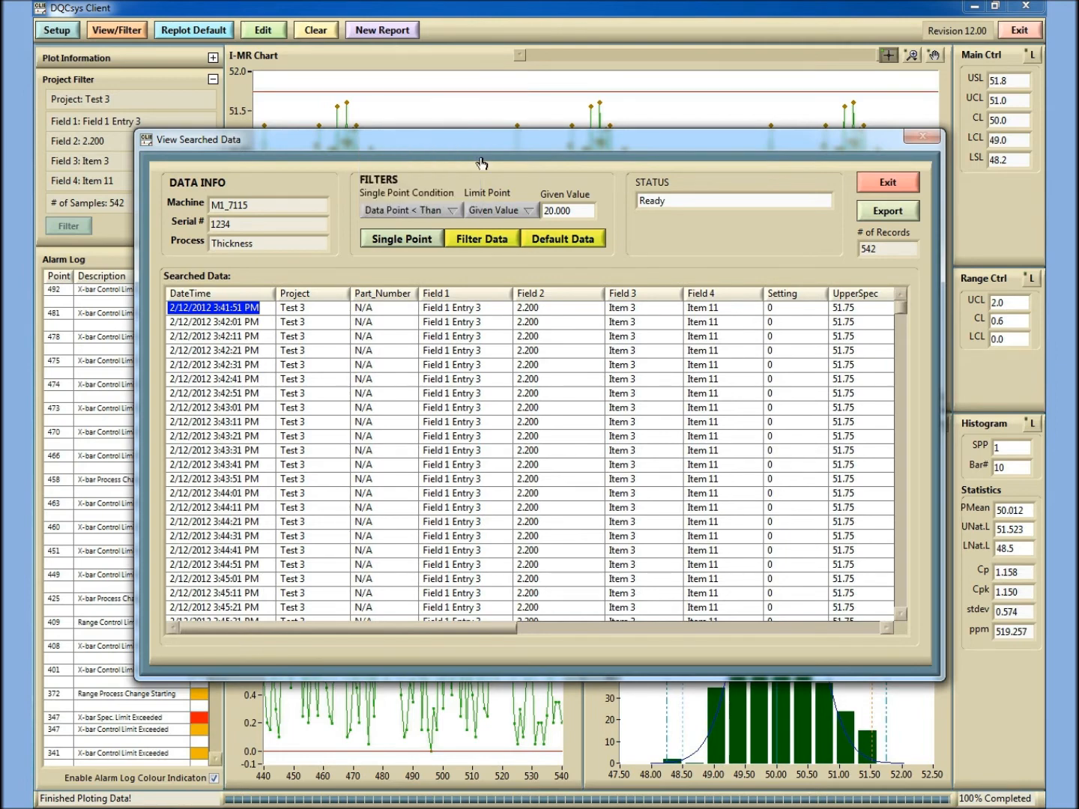
pyautogui.click(527, 212)
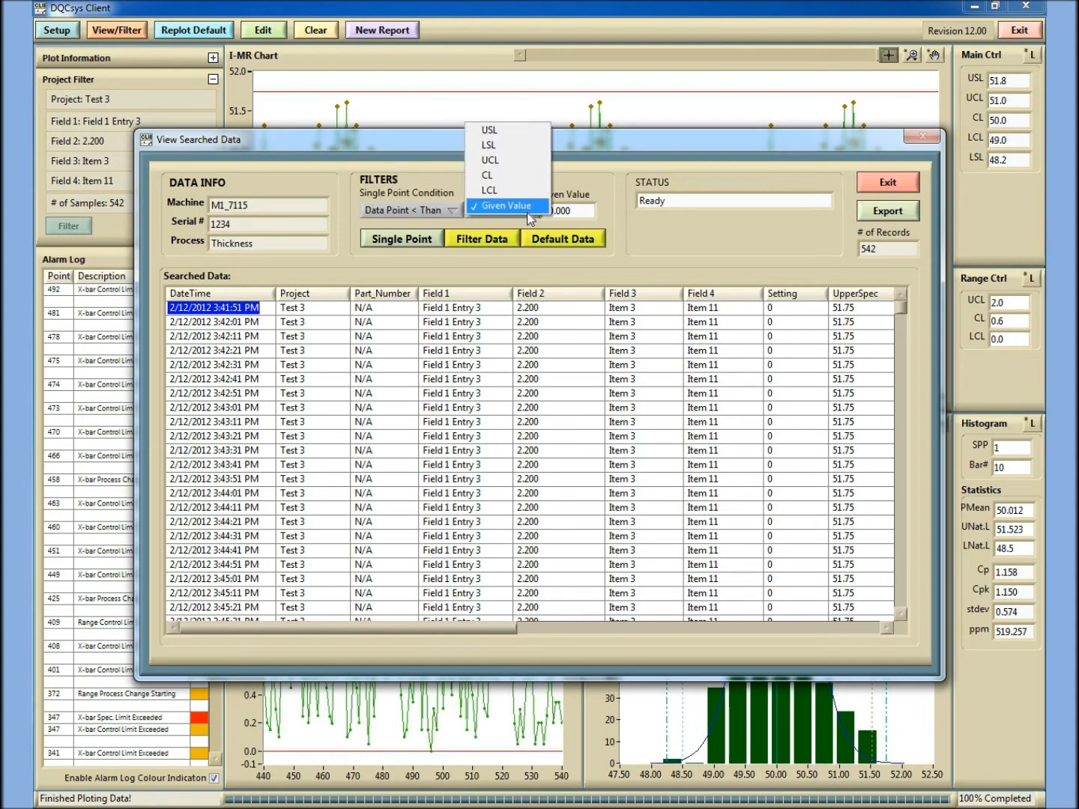
pyautogui.click(505, 149)
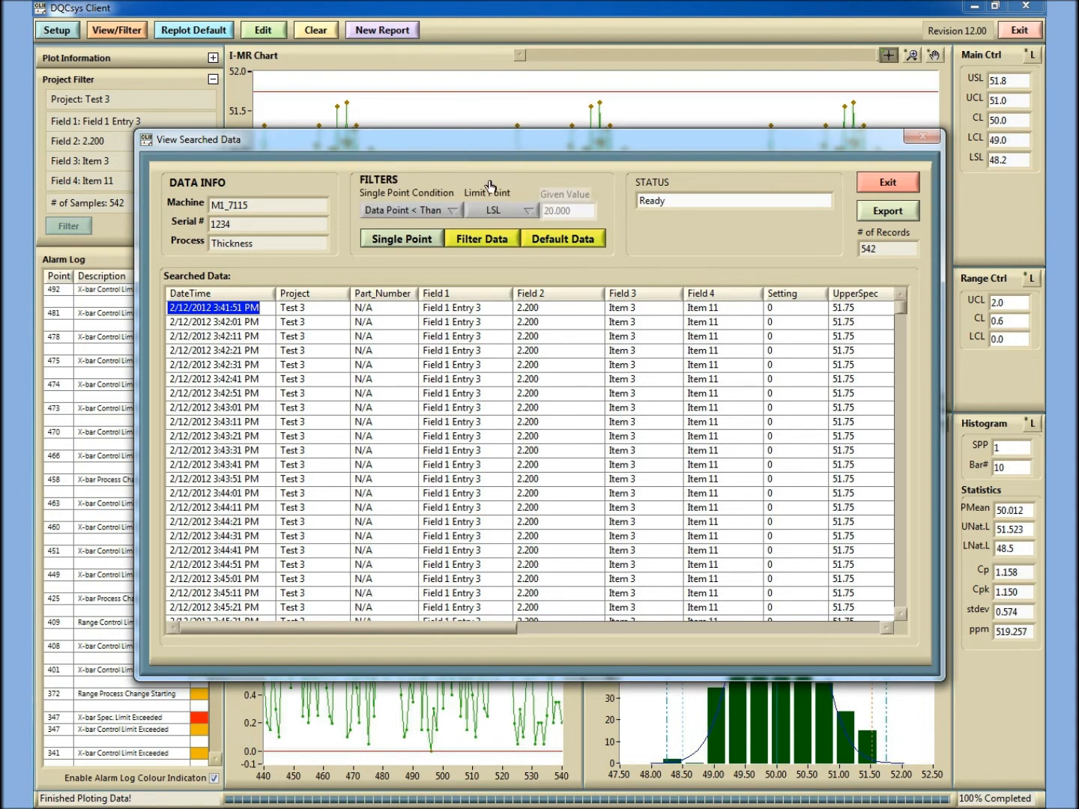
pyautogui.click(486, 243)
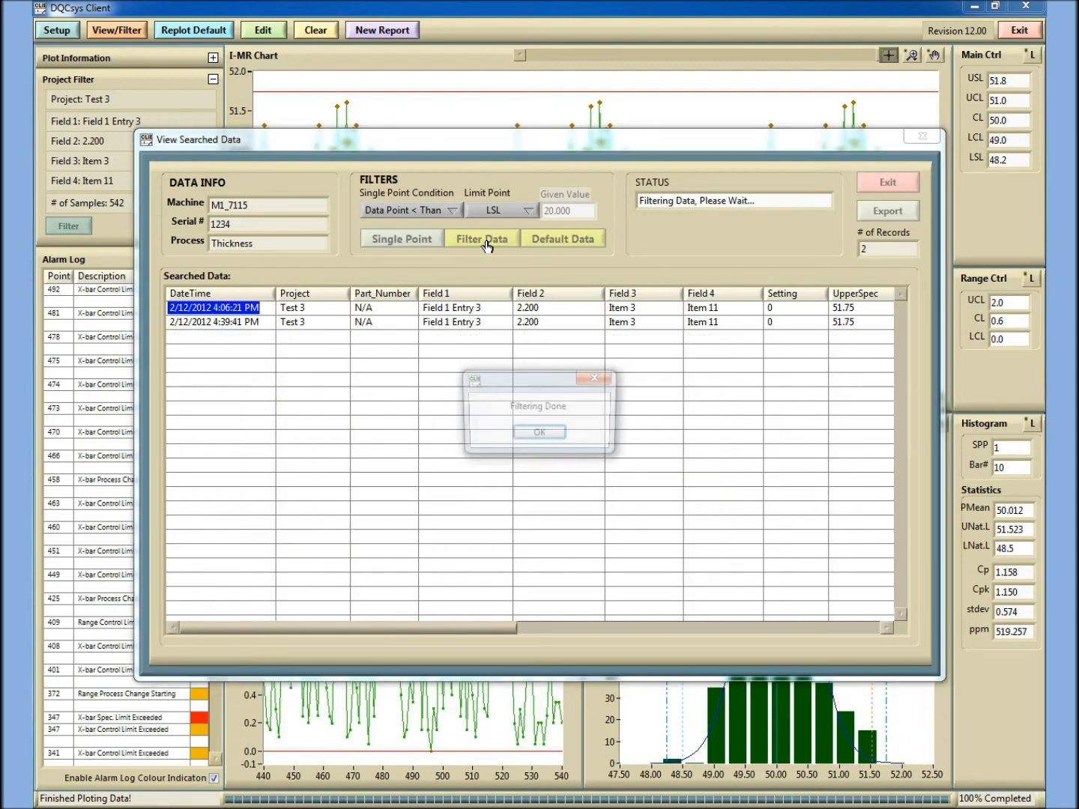
pyautogui.click(540, 435)
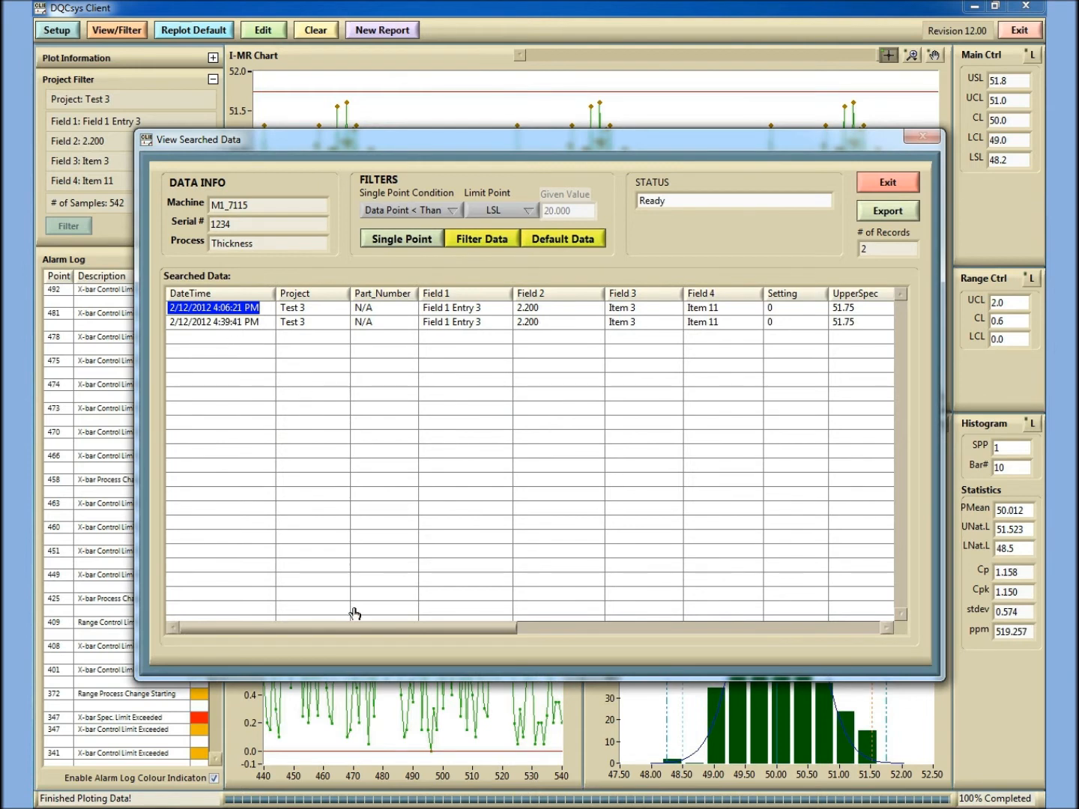
pyautogui.moveTo(359, 631); pyautogui.dragTo(792, 631)
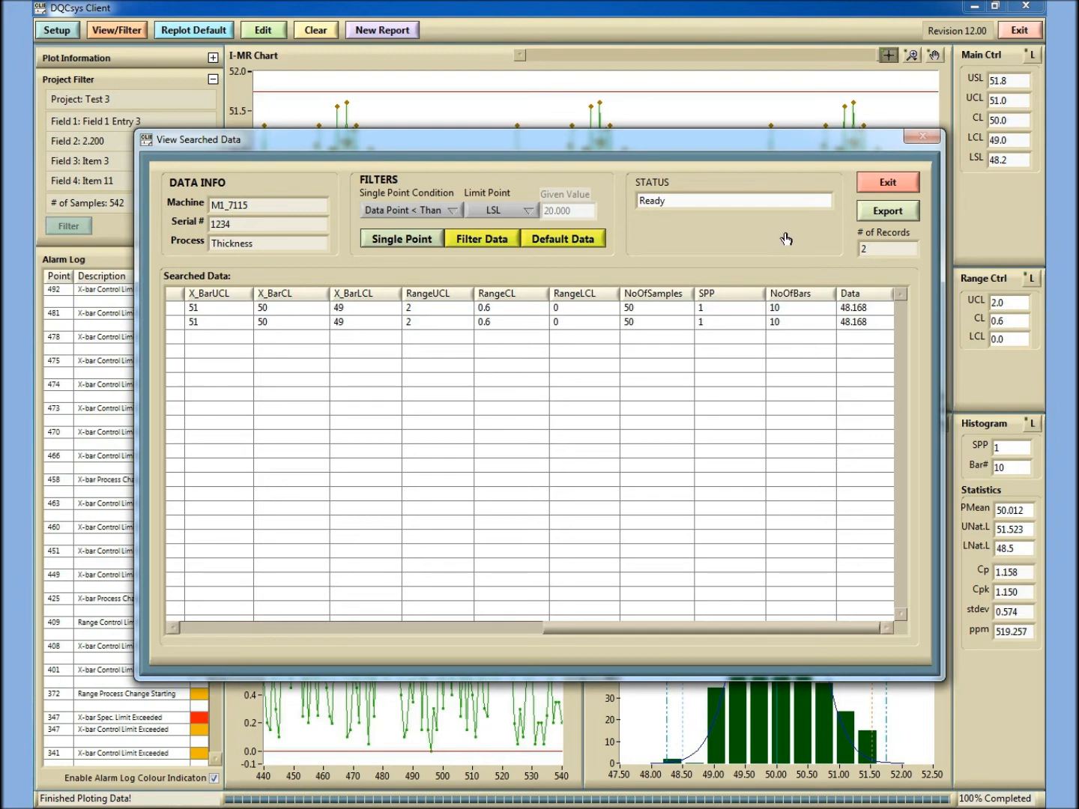
# Export the filtered records to the Desktop as an Excel 97-2003 worksheet named Export 2
pyautogui.click(889, 212)
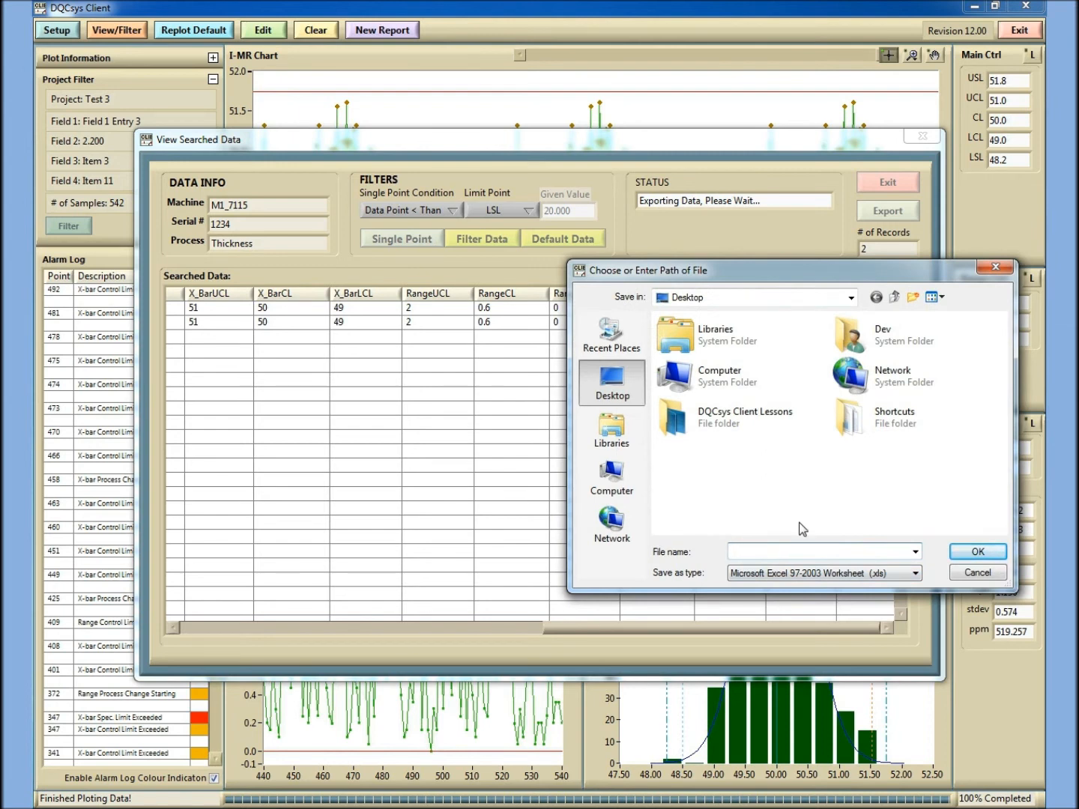
pyautogui.write('Export ')
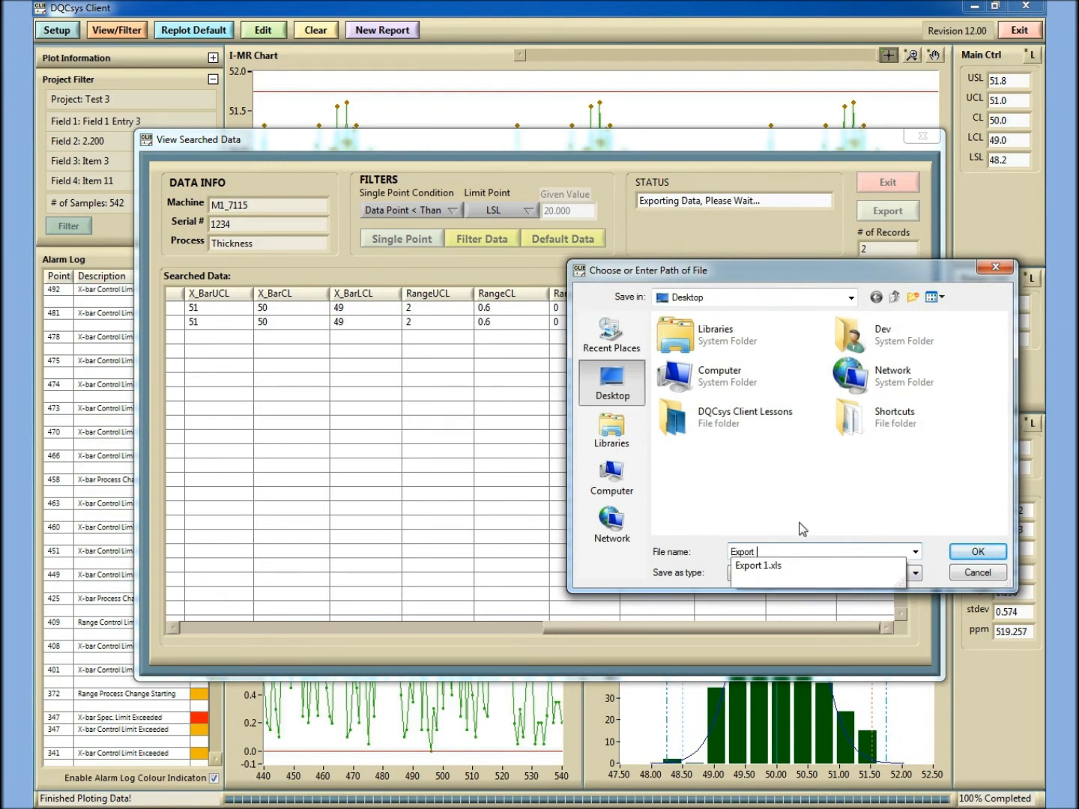
pyautogui.write('2')
pyautogui.click(965, 563)
pyautogui.click(541, 435)
# Switch the data filter to Window mode and choose the condition Given < Data Point < Given
pyautogui.click(420, 238)
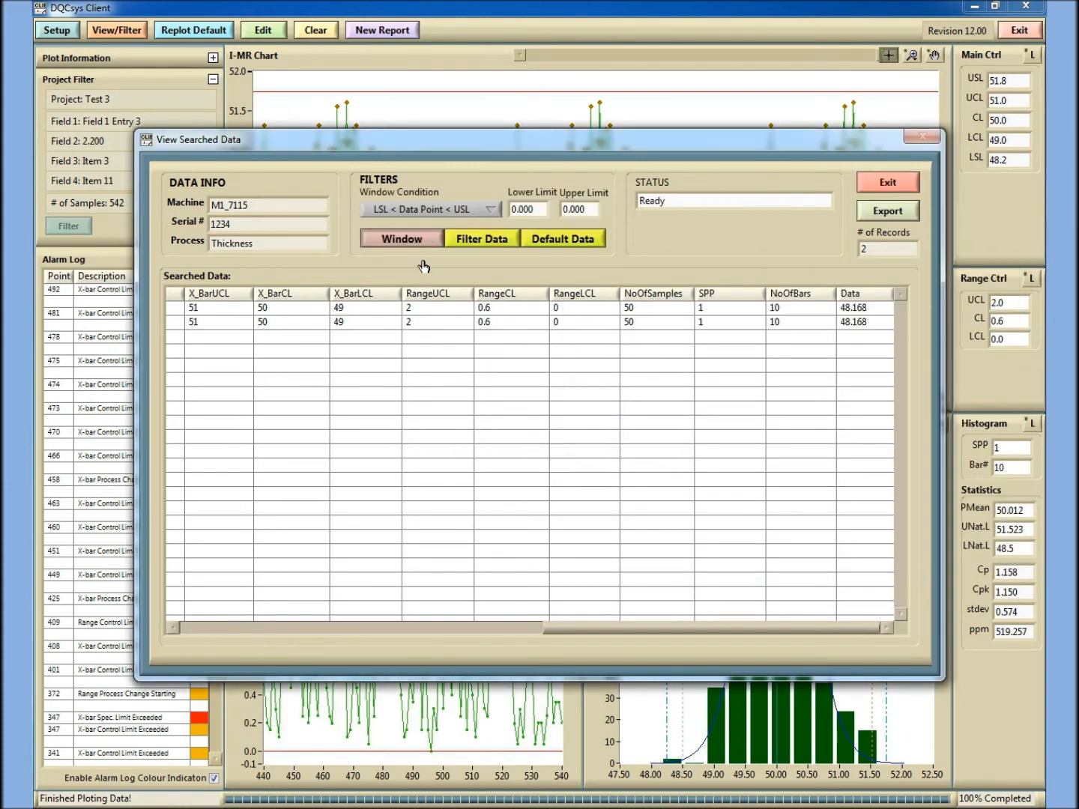
pyautogui.click(413, 244)
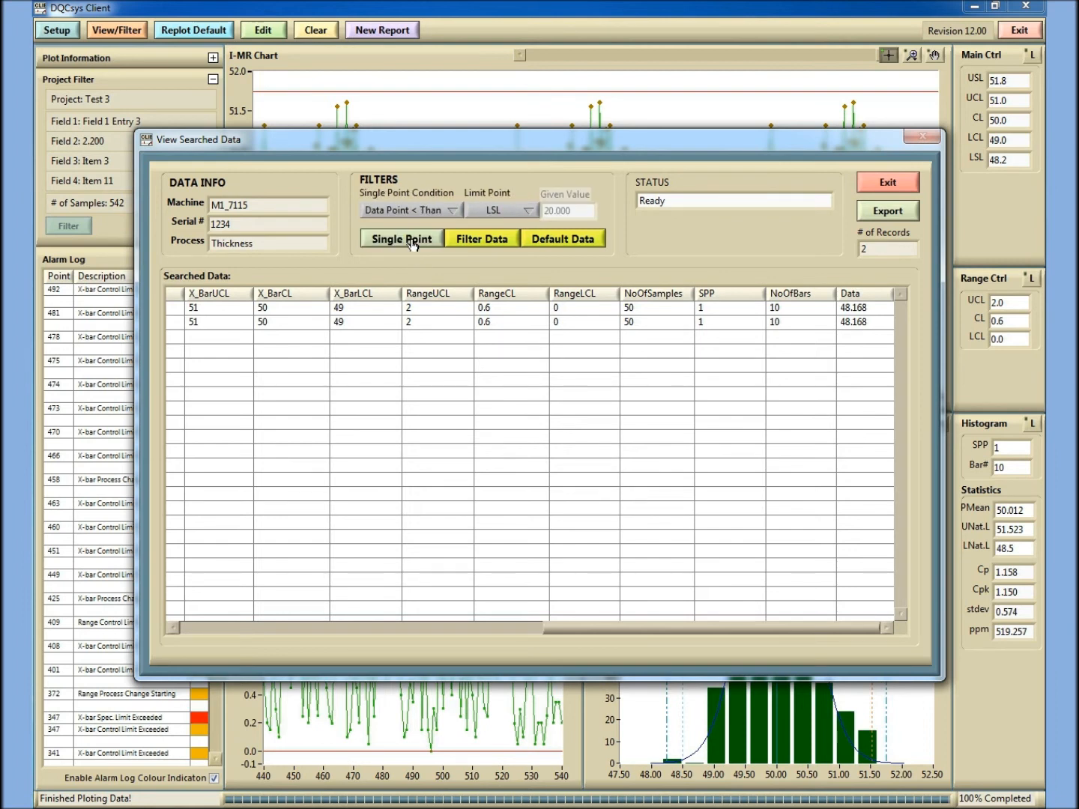
pyautogui.click(414, 242)
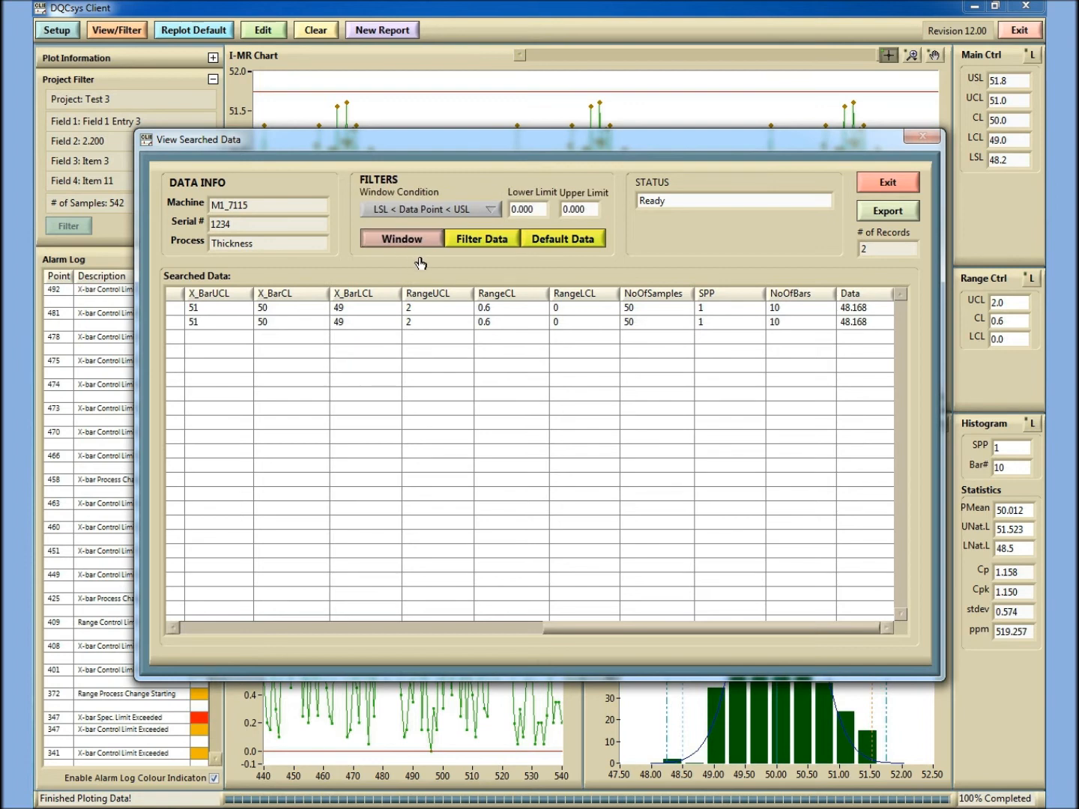
pyautogui.click(496, 210)
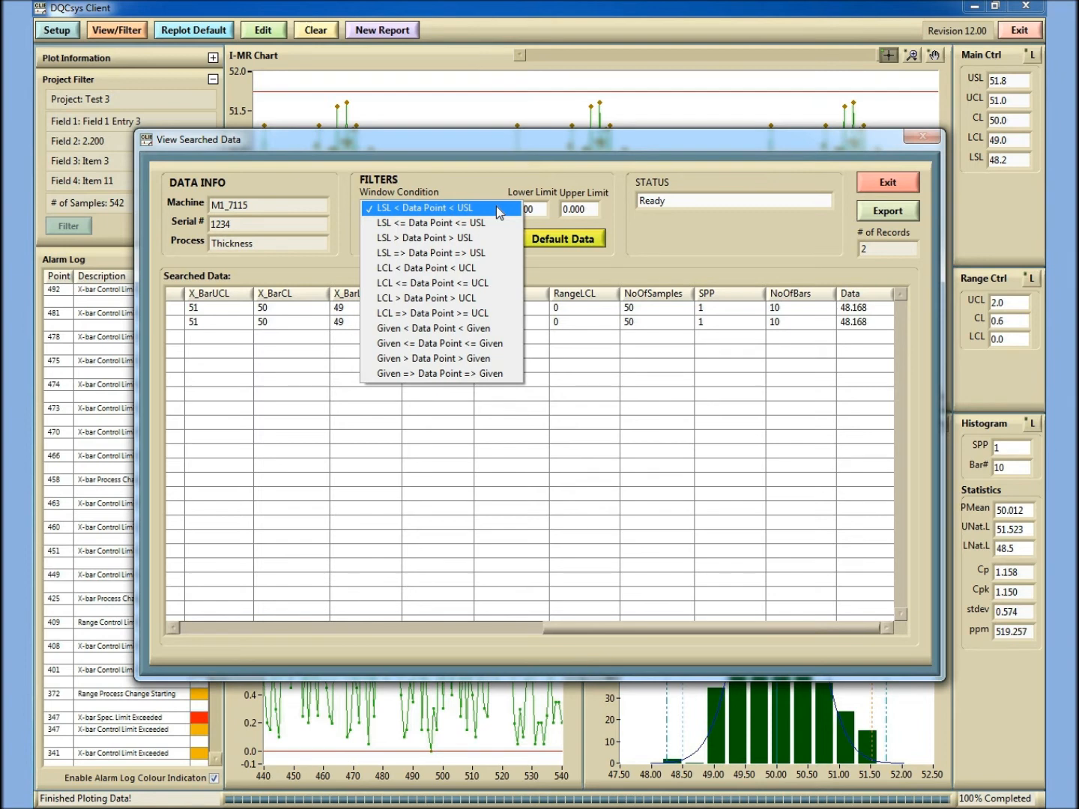
pyautogui.click(491, 329)
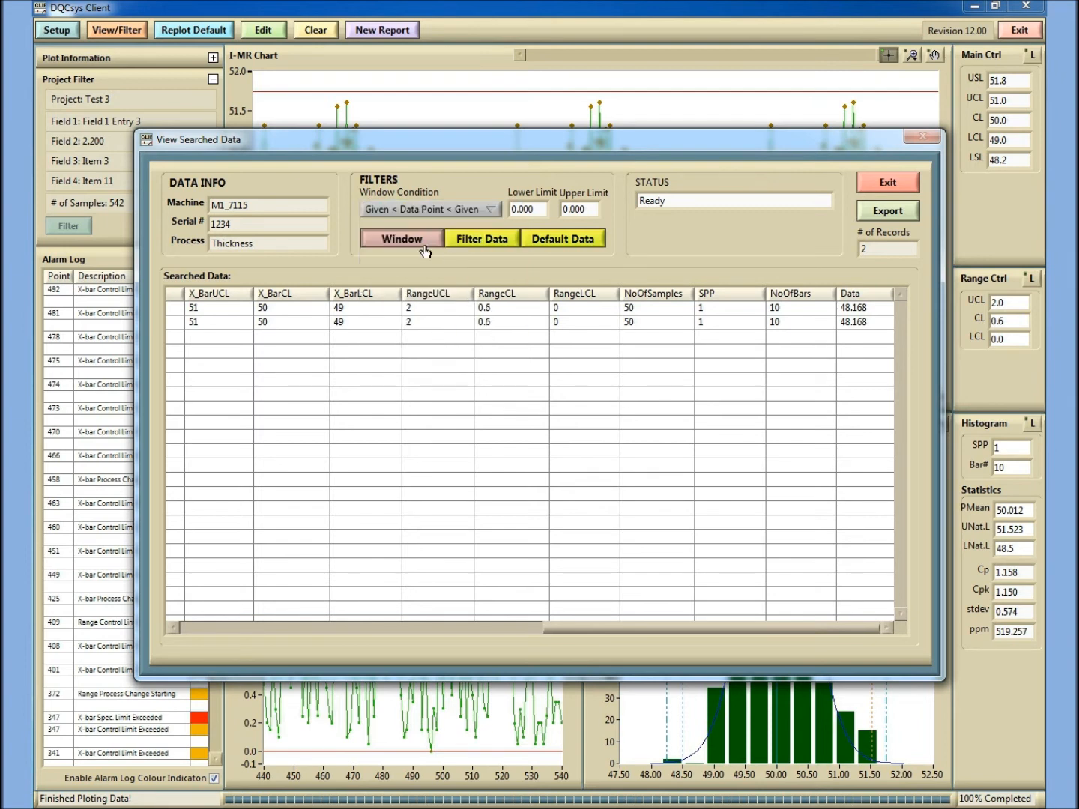
pyautogui.moveTo(531, 209); pyautogui.dragTo(509, 209)
pyautogui.moveTo(591, 211); pyautogui.dragTo(564, 210)
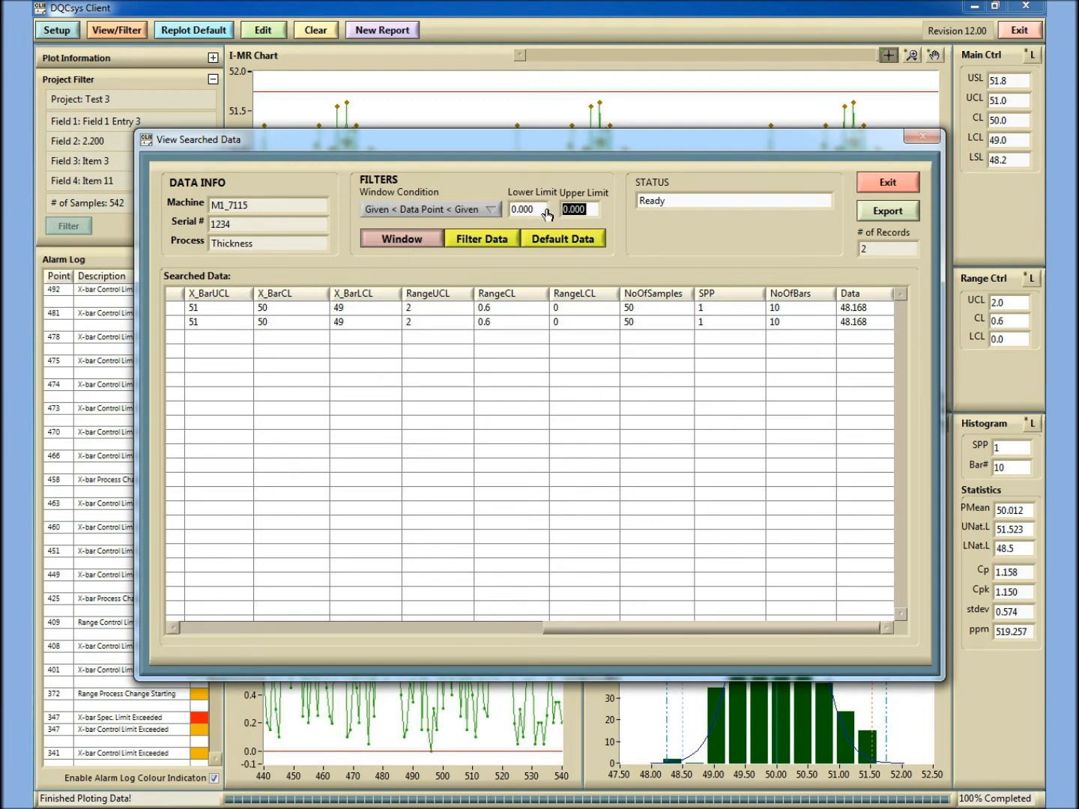
# Return the data filter to Single Point mode and set its limit point to Given Value
pyautogui.click(405, 239)
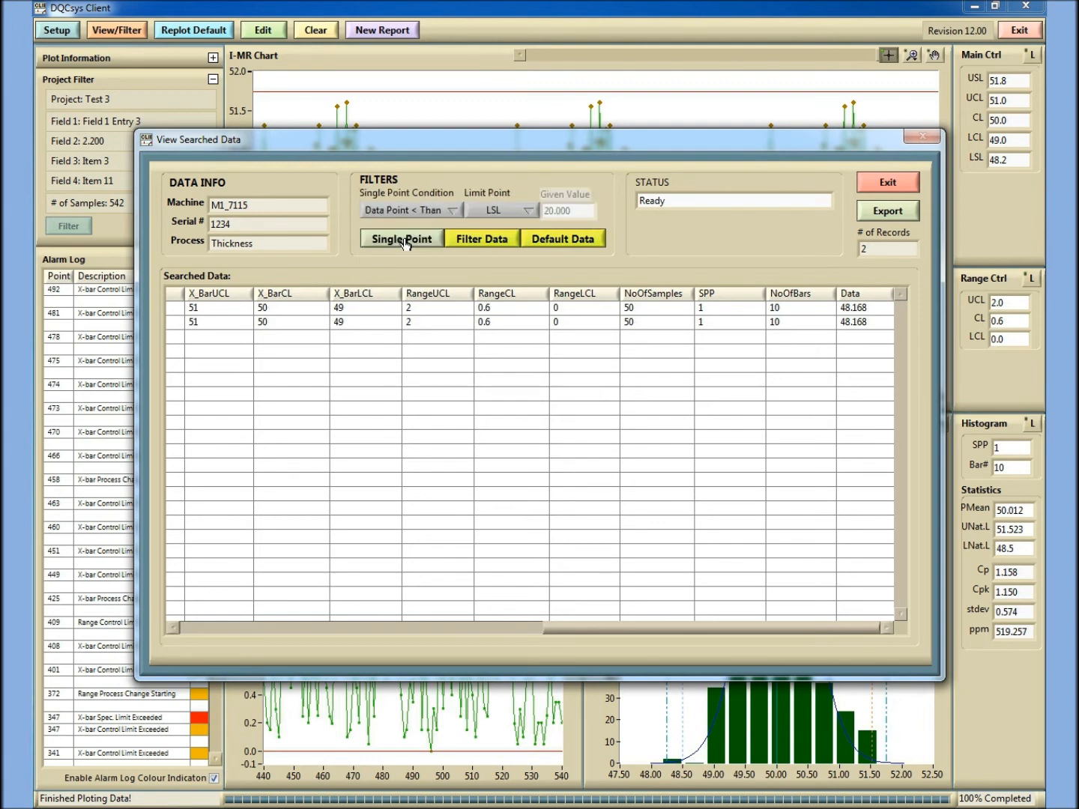
pyautogui.click(500, 216)
pyautogui.click(509, 267)
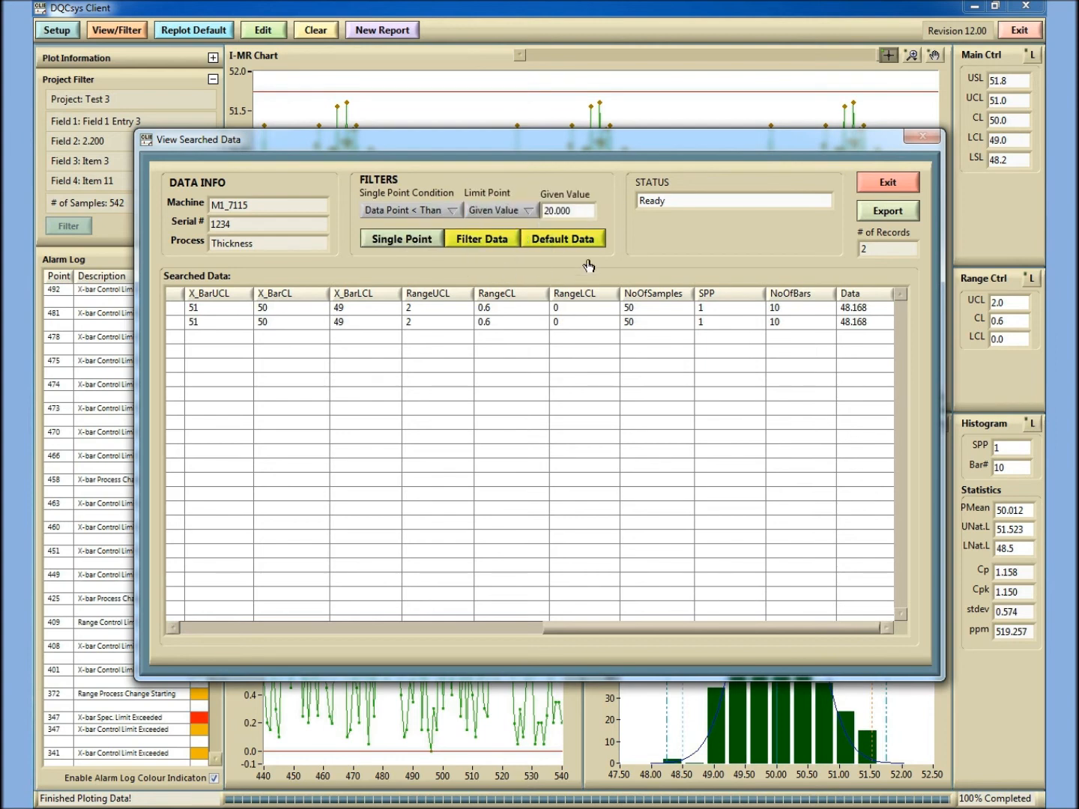
pyautogui.moveTo(582, 210); pyautogui.dragTo(540, 211)
pyautogui.click(785, 247)
# Restore the default data in the searched data table and return to its first columns
pyautogui.click(577, 241)
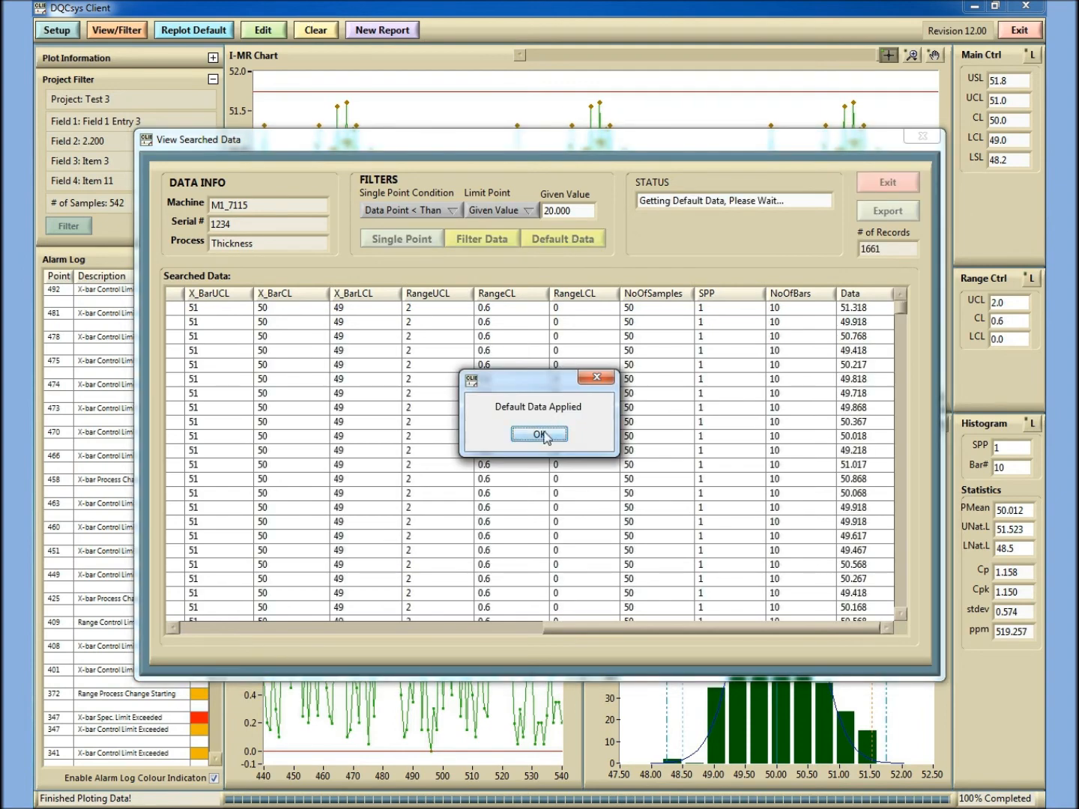
pyautogui.click(551, 436)
pyautogui.moveTo(620, 626); pyautogui.dragTo(246, 629)
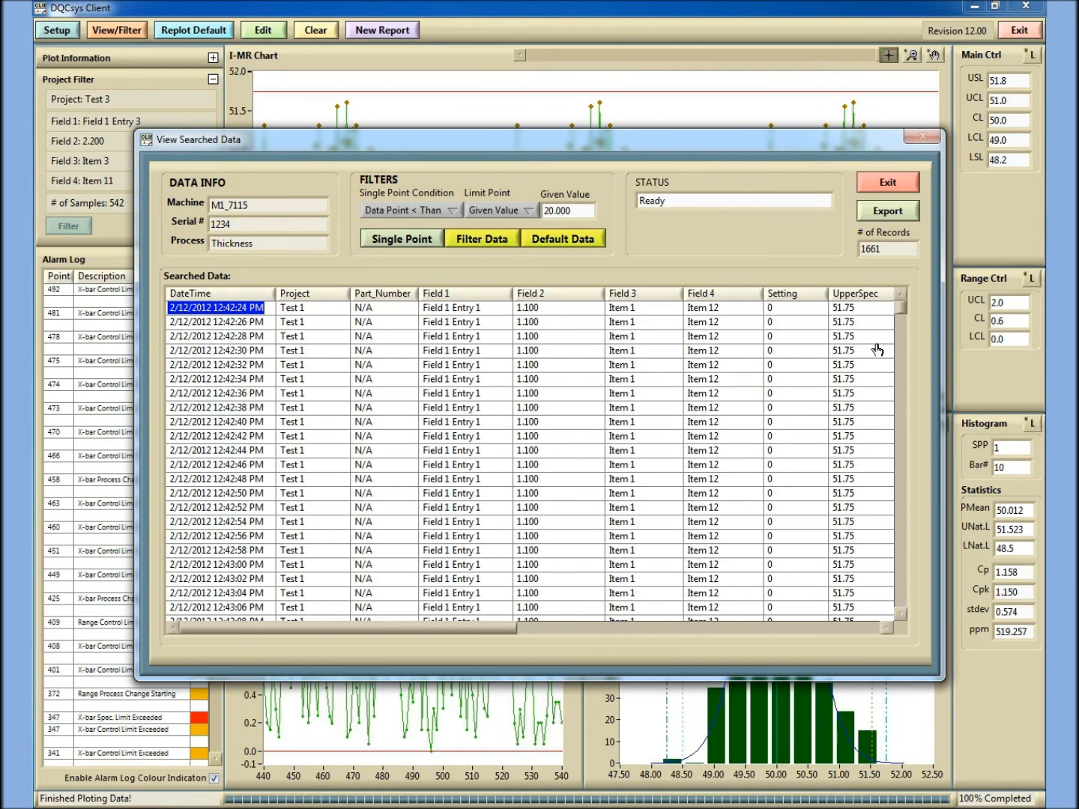
# Close the searched data view and replot the data, acknowledging the completed plot
pyautogui.moveTo(903, 310)
pyautogui.mouseDown()
pyautogui.moveTo(906, 603)
pyautogui.moveTo(905, 284)
pyautogui.mouseUp()
pyautogui.click(888, 182)
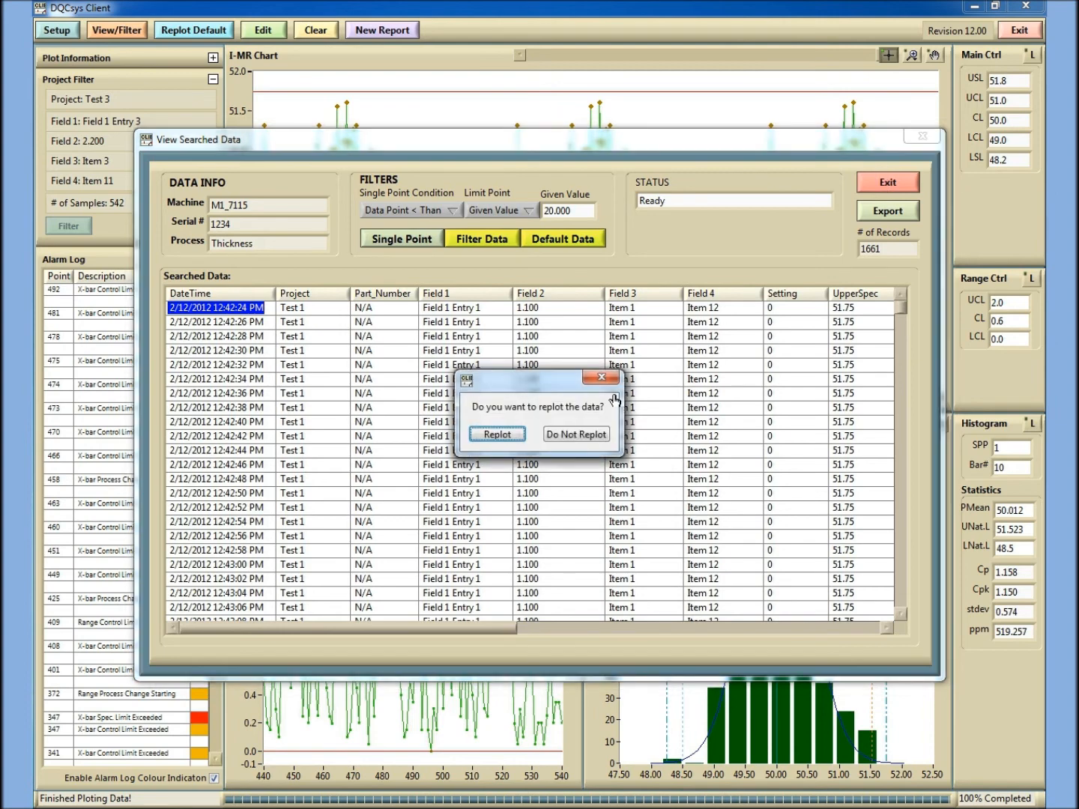
pyautogui.click(512, 438)
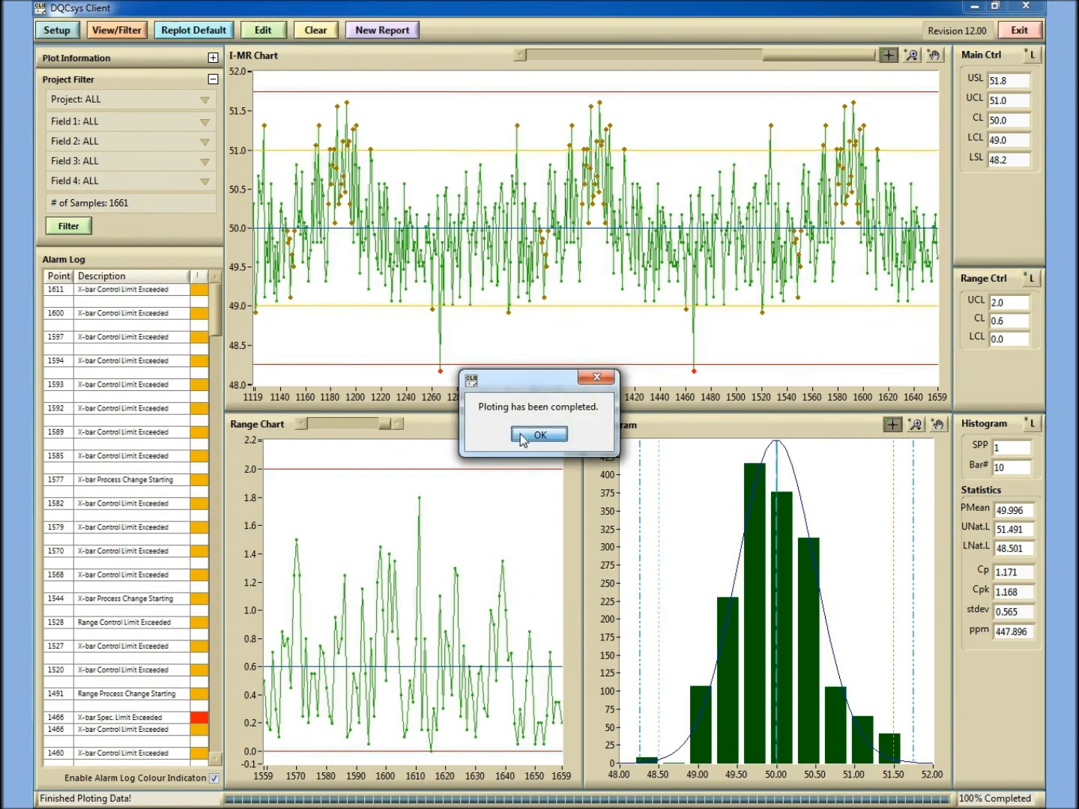
pyautogui.click(536, 435)
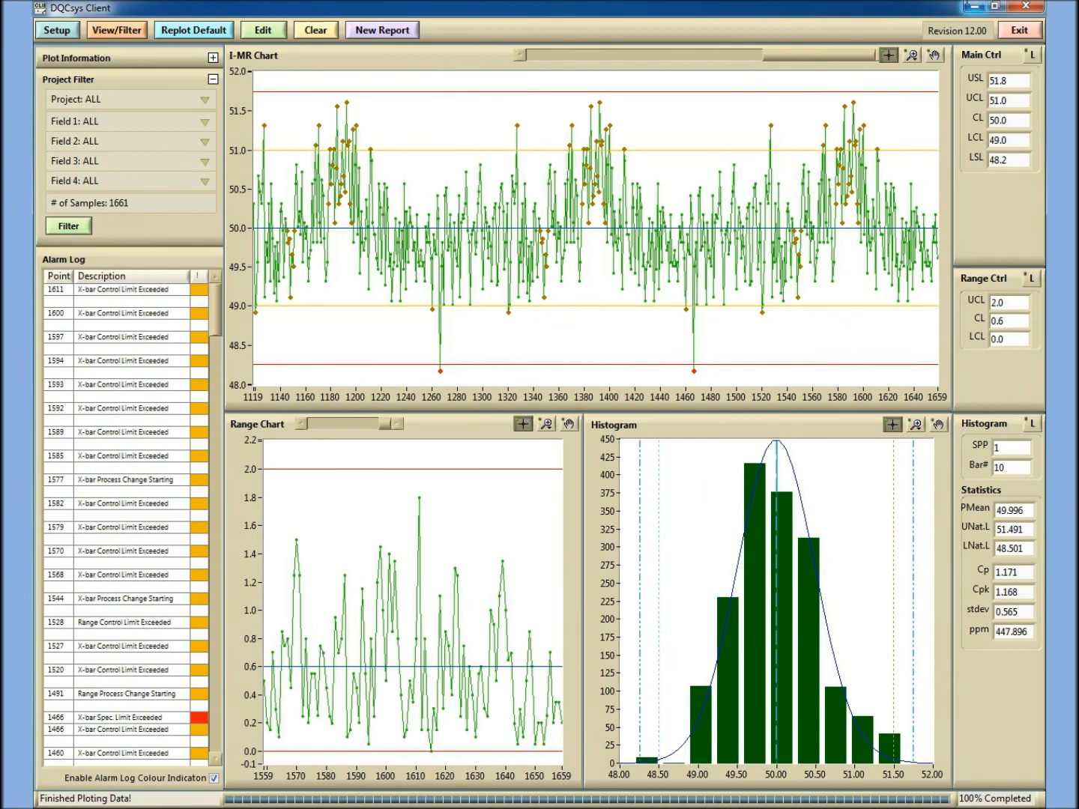
# Minimize DQCsys Client, open the Export 1 file from the Desktop in Excel, and widen the DateTime column to show full timestamps
pyautogui.click(973, 6)
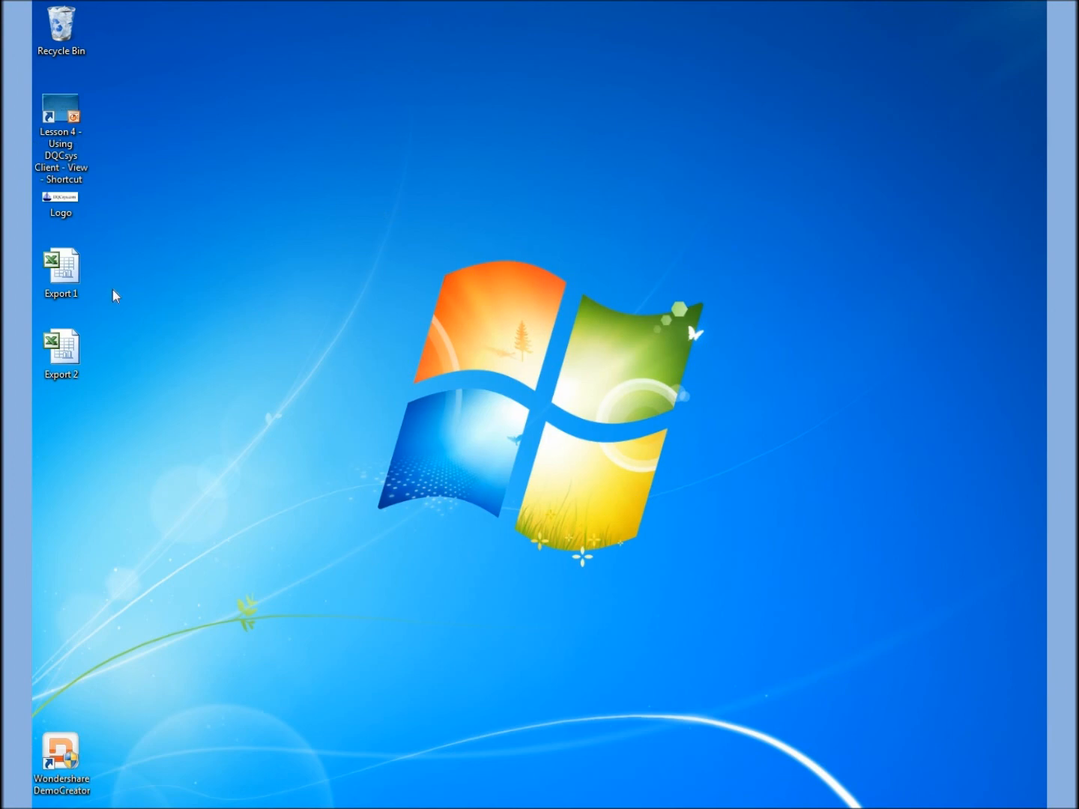
pyautogui.doubleClick(69, 275)
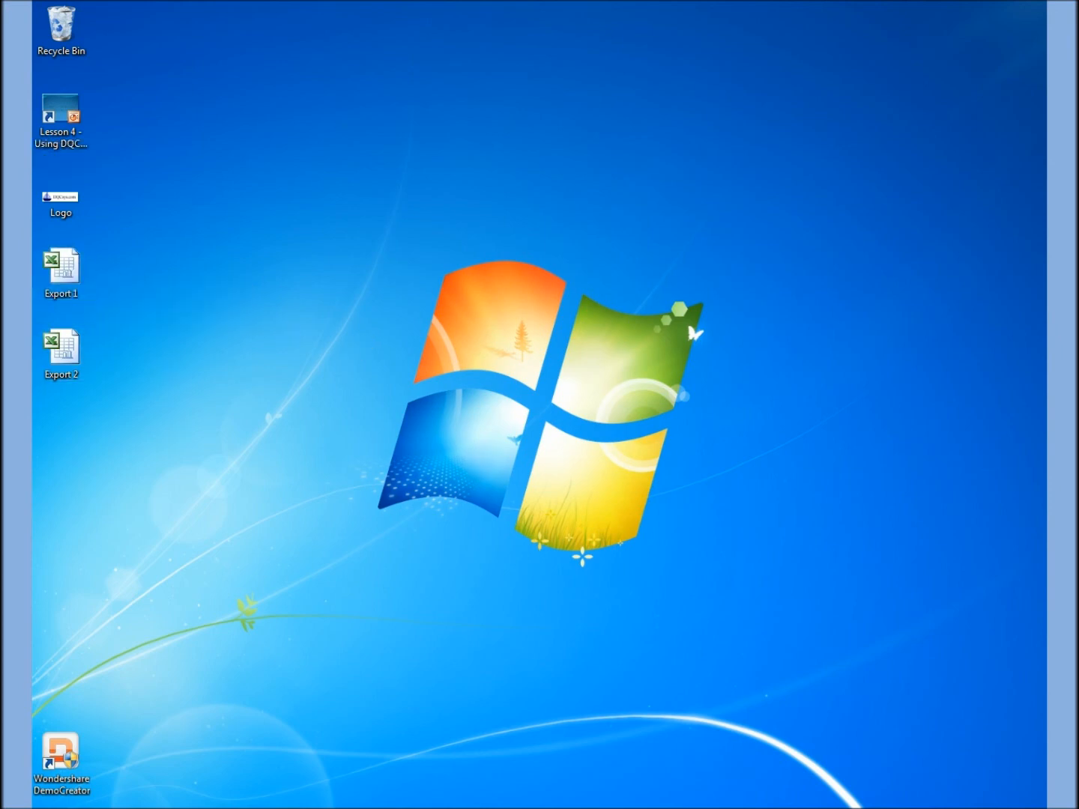
pyautogui.moveTo(698, 258); pyautogui.dragTo(250, 85)
pyautogui.click(836, 76)
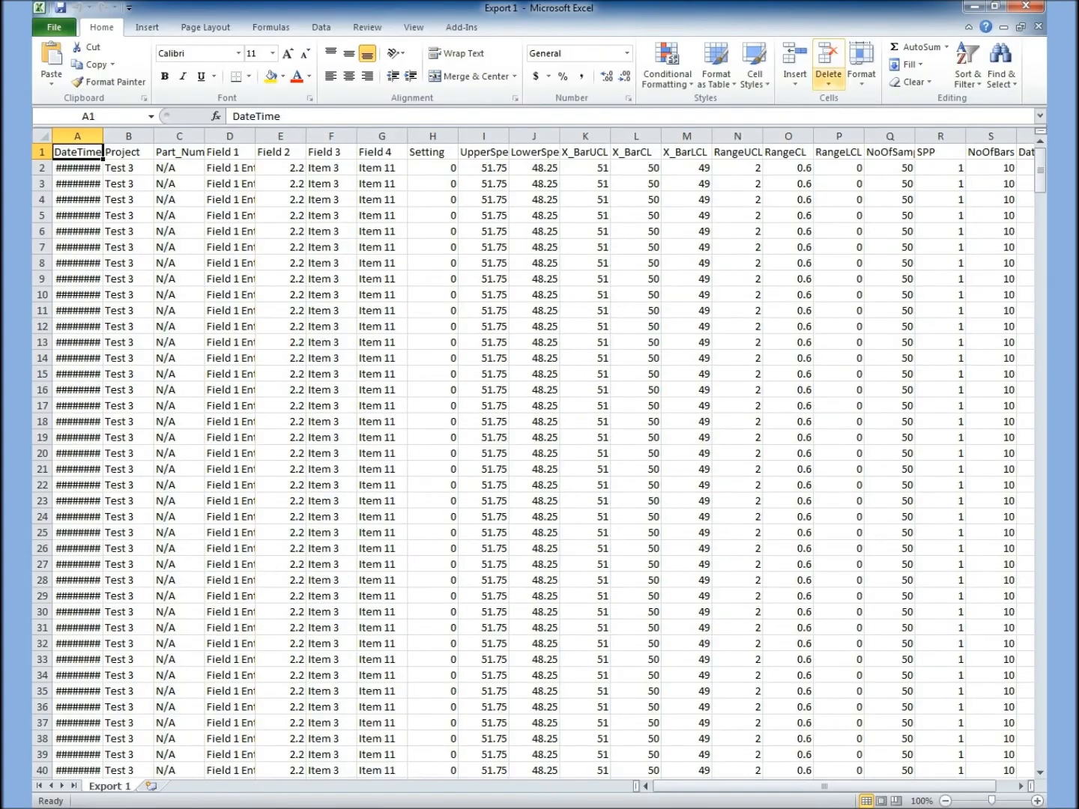
pyautogui.moveTo(102, 136); pyautogui.dragTo(174, 137)
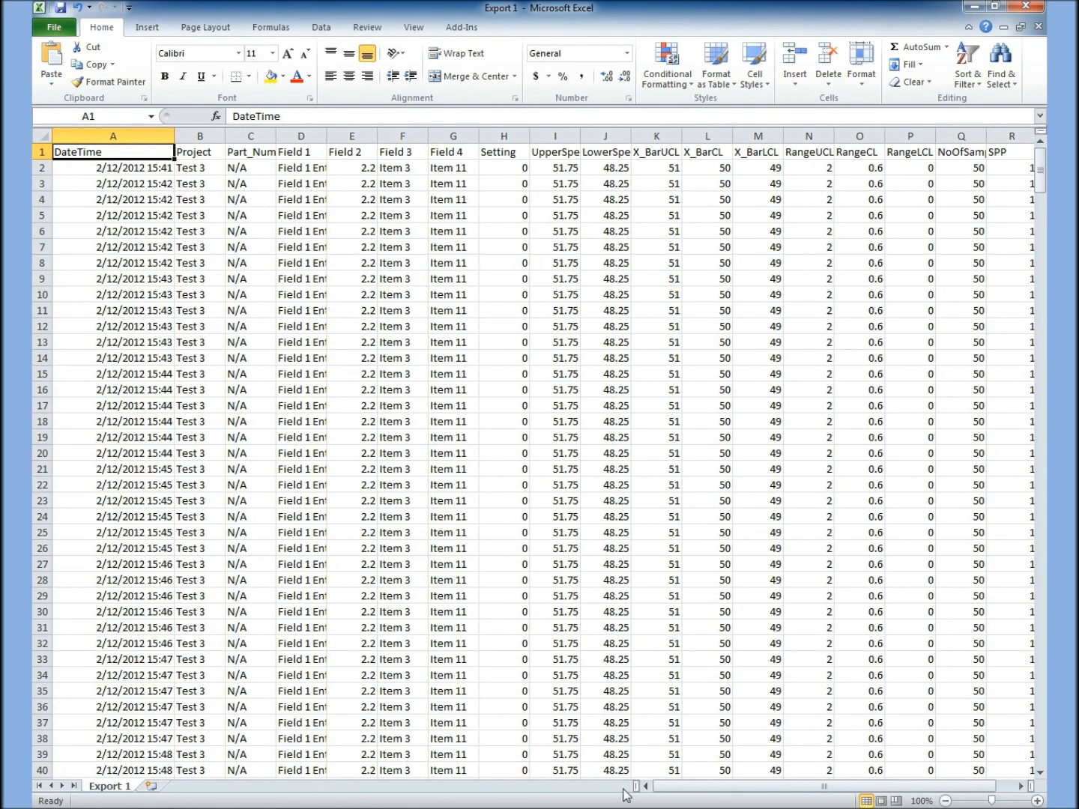
# Review the Export 1 records across to the Data column and close the workbook without saving
pyautogui.moveTo(715, 787); pyautogui.dragTo(903, 779)
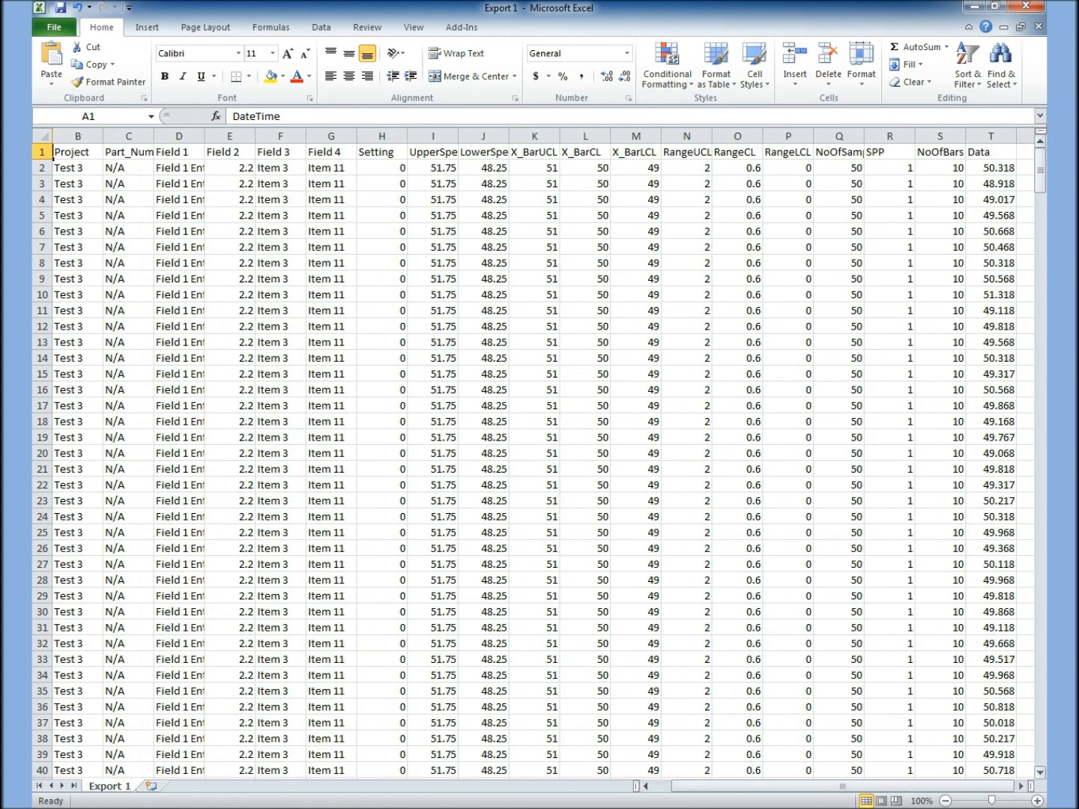
pyautogui.moveTo(1044, 180); pyautogui.dragTo(1041, 146)
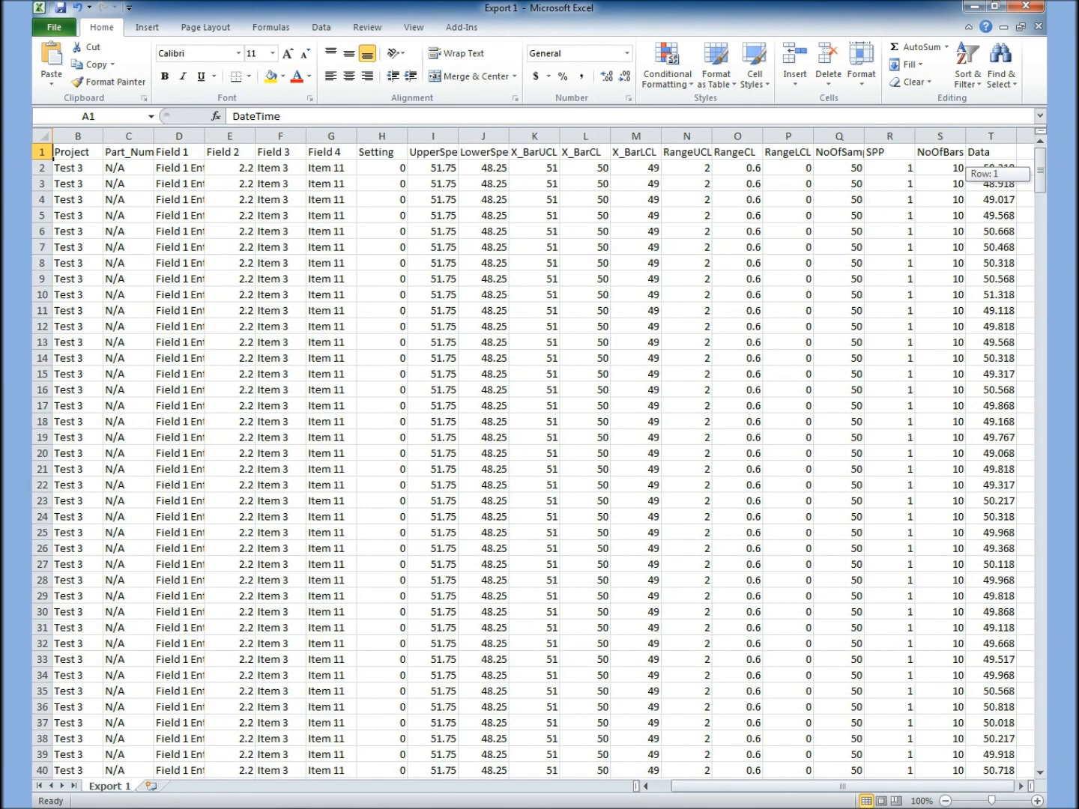
pyautogui.click(1037, 6)
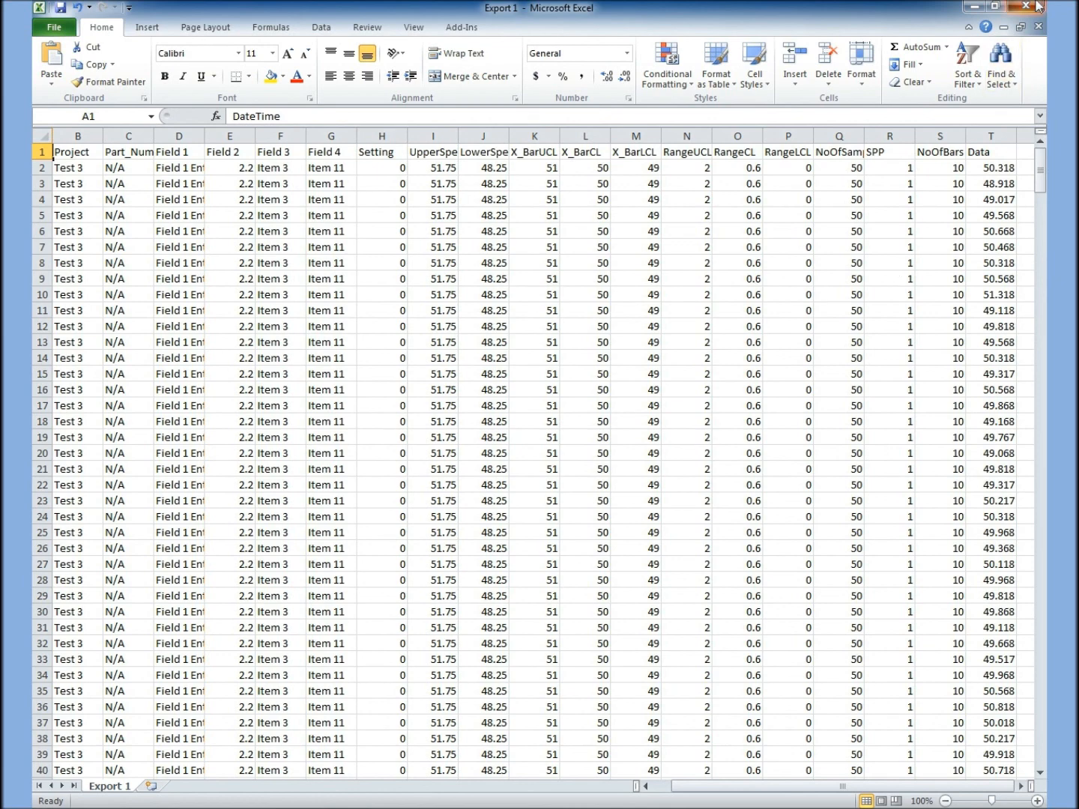
pyautogui.click(537, 432)
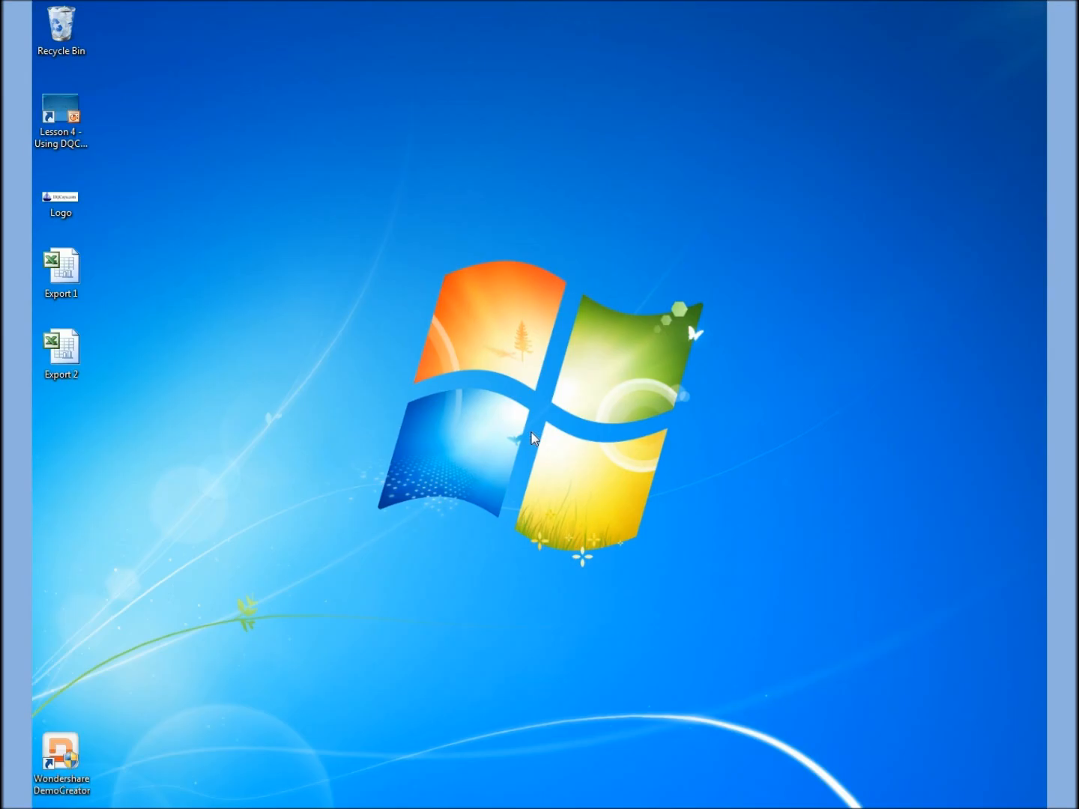
# Open the Export 2 file from the Desktop despite its format mismatch, and widen the DateTime and Field 1 columns
pyautogui.doubleClick(61, 353)
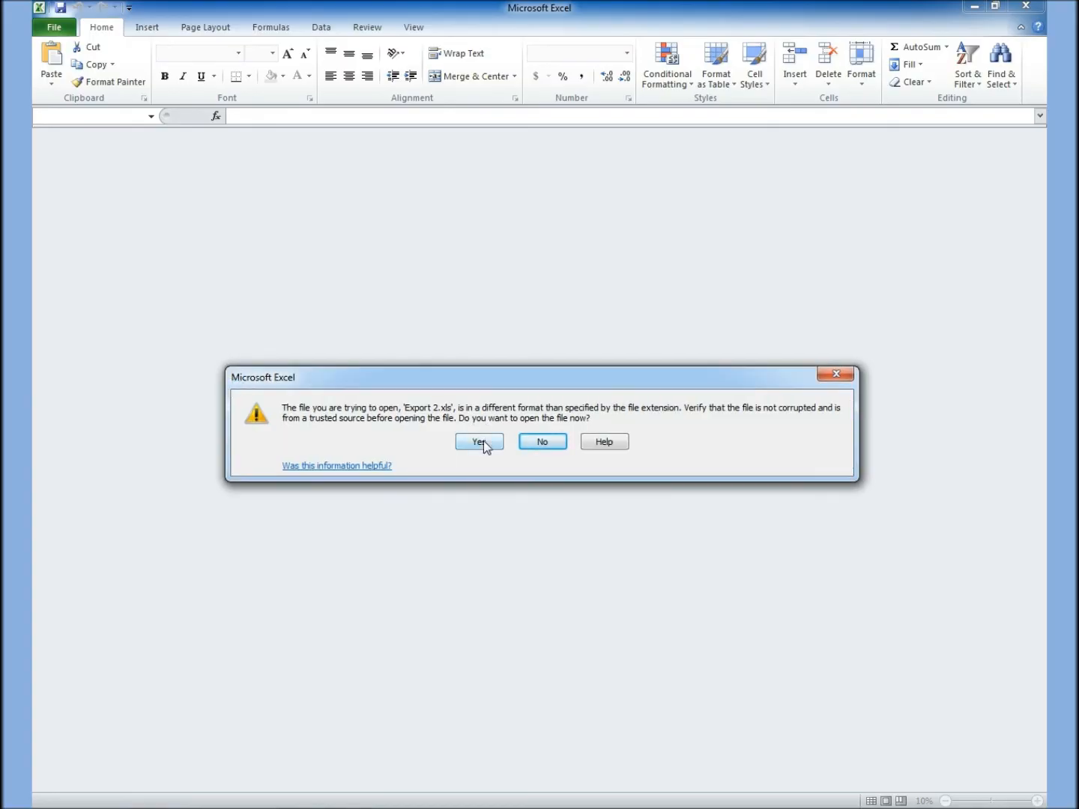
pyautogui.click(479, 442)
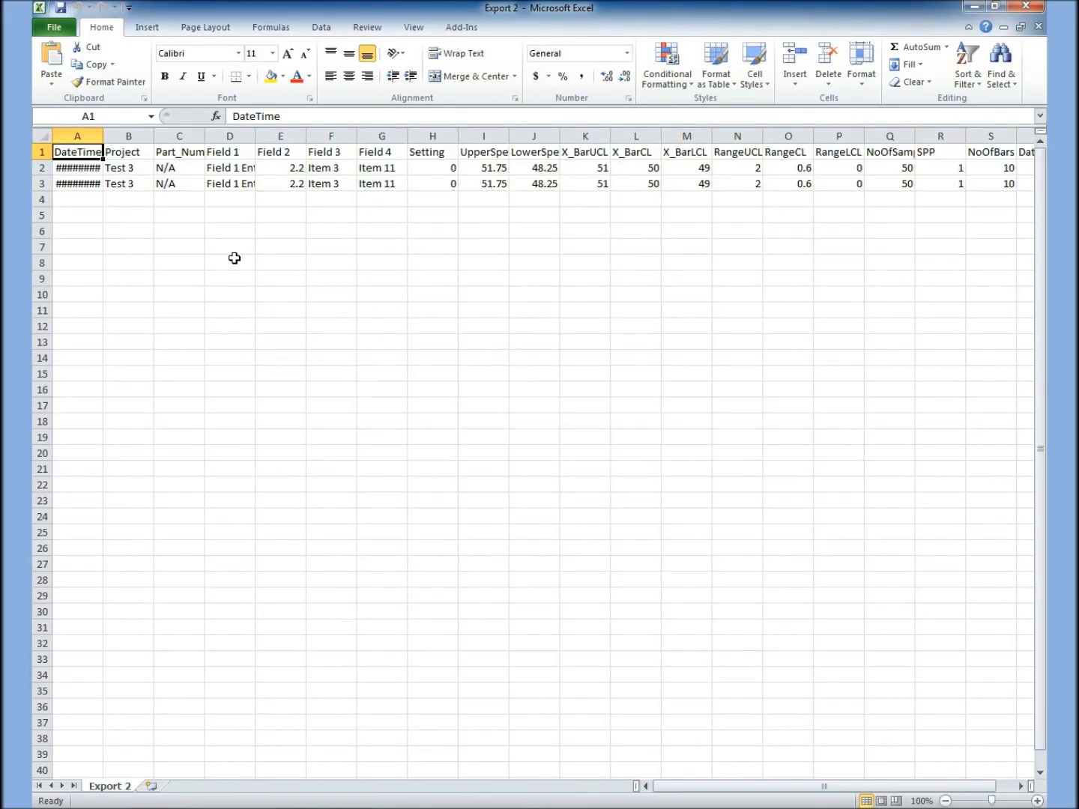
pyautogui.moveTo(105, 137); pyautogui.dragTo(151, 133)
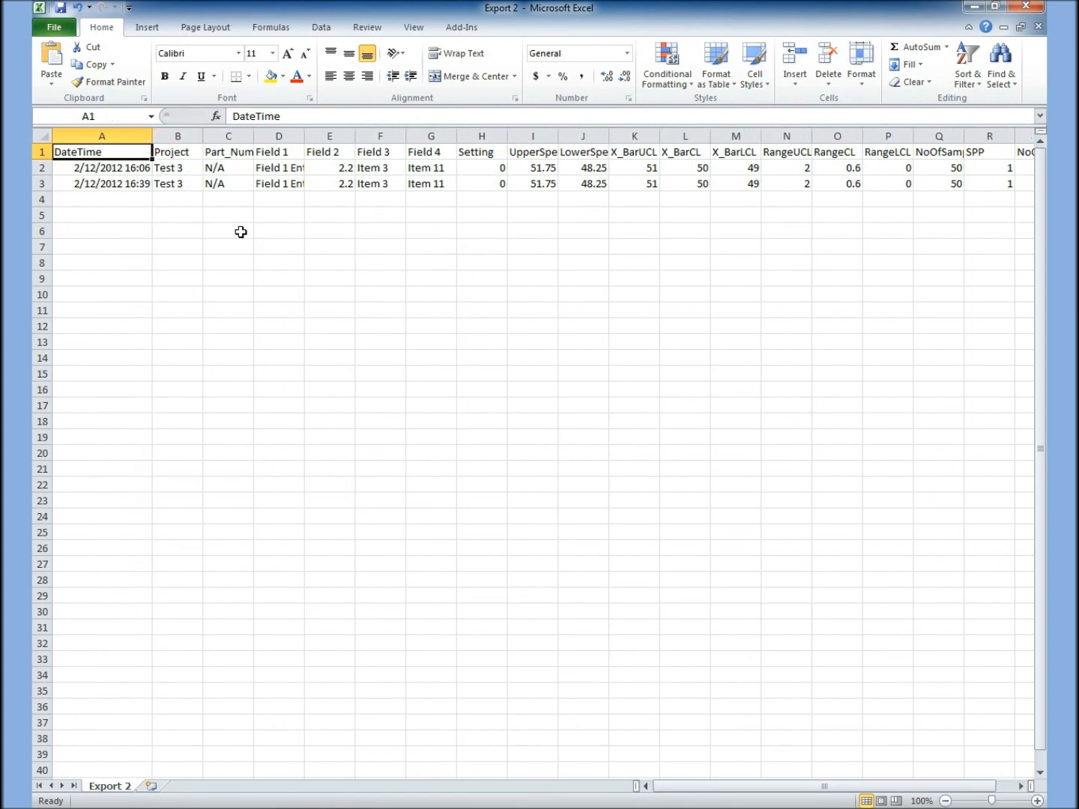
pyautogui.moveTo(305, 131); pyautogui.dragTo(331, 131)
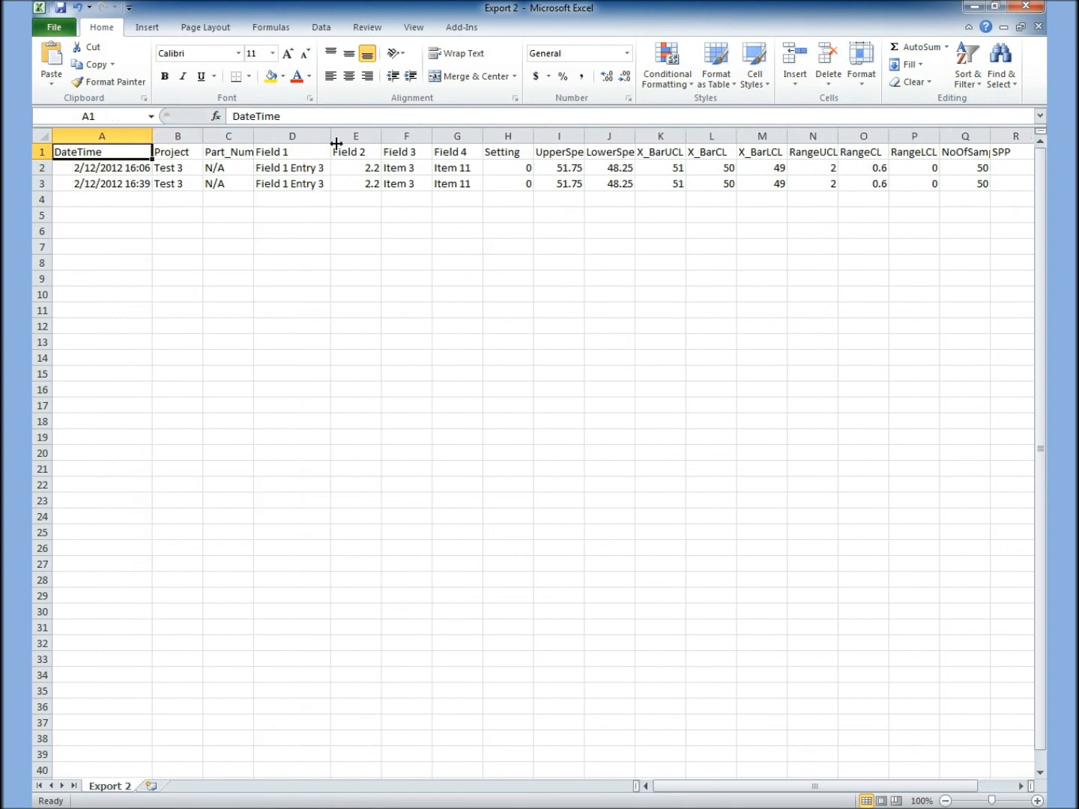
# Check the Export 2 records across to the Data column and close the workbook without saving
pyautogui.moveTo(698, 787); pyautogui.dragTo(816, 787)
pyautogui.click(1028, 6)
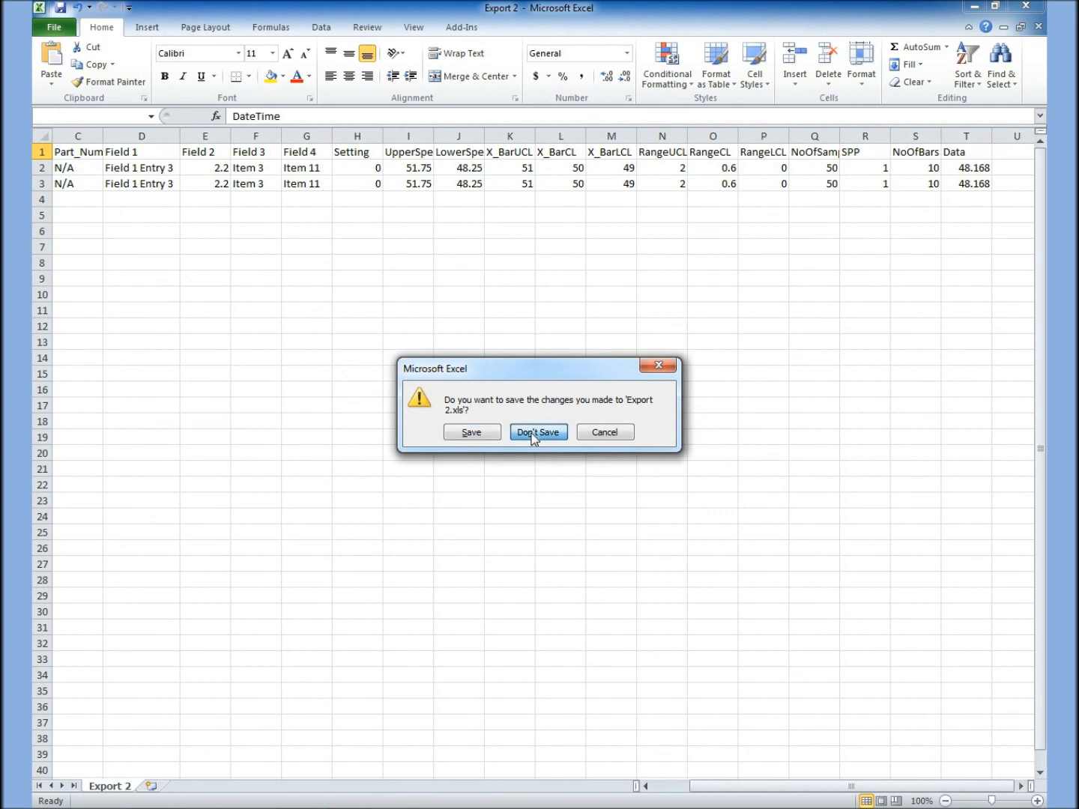
pyautogui.click(535, 439)
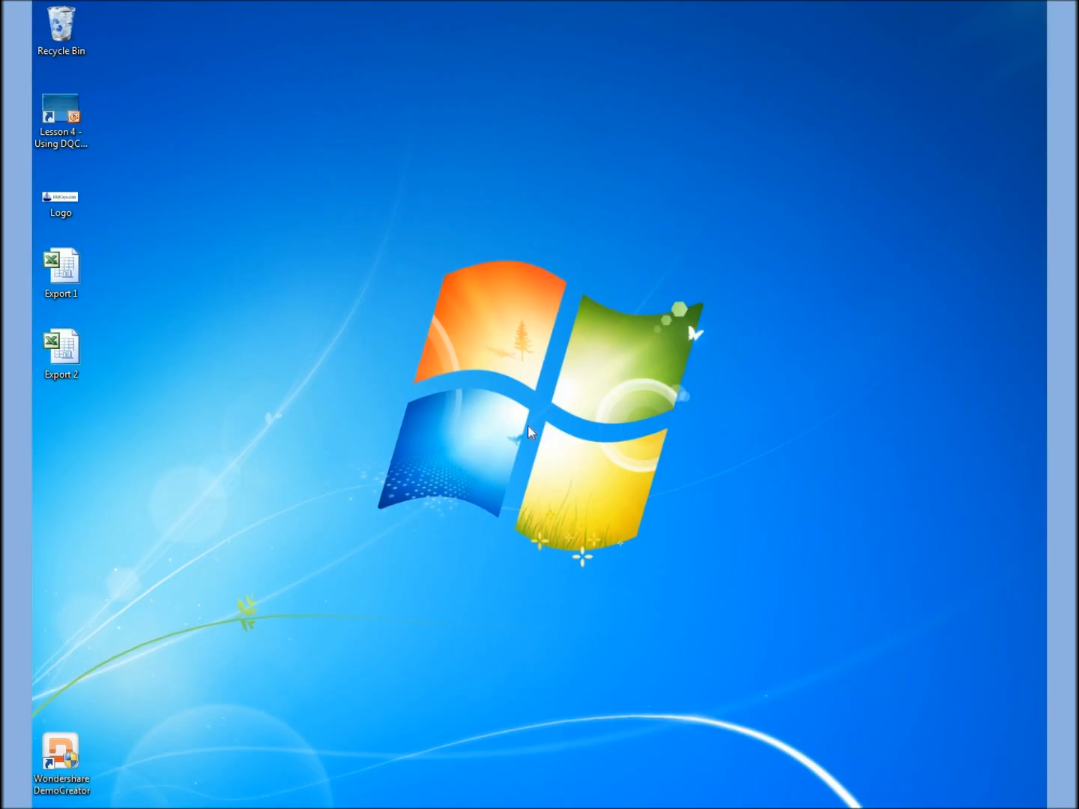